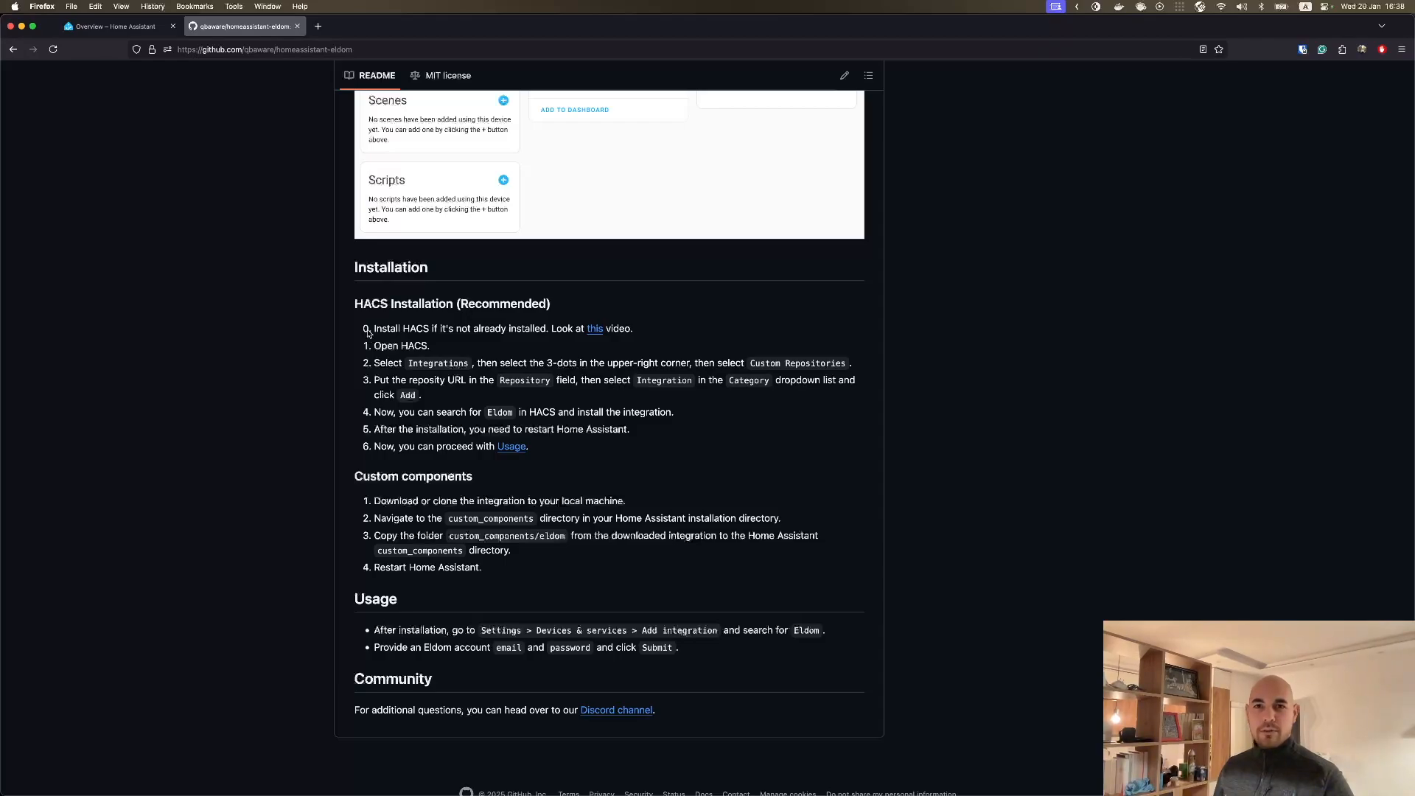
Step: Examine the README's HACS Installation (Recommended) section, focusing on the instruction to install HACS
{"action": "left_click_drag", "start_coordinate": [429, 328], "coordinate": [401, 328]}
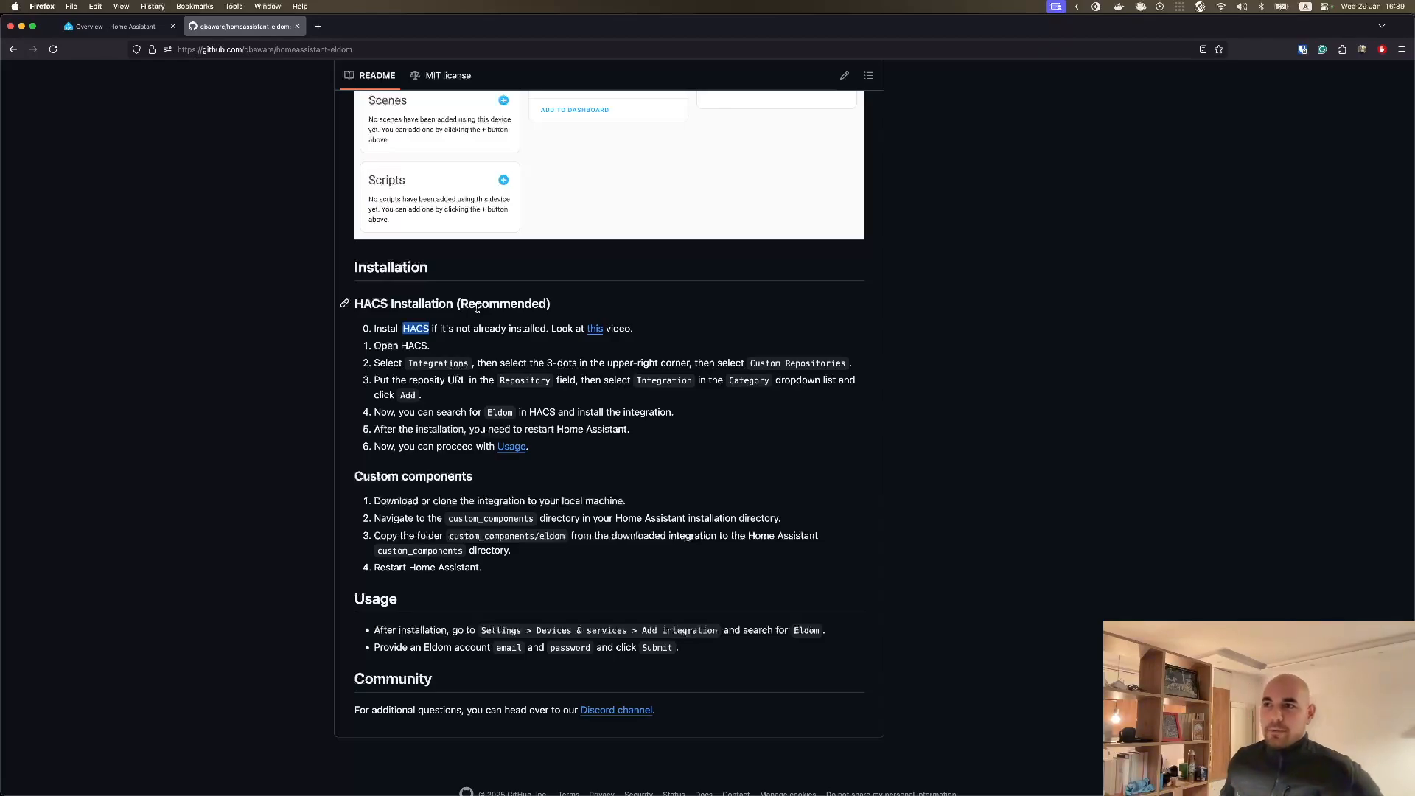
{"action": "double_click", "coordinate": [365, 304]}
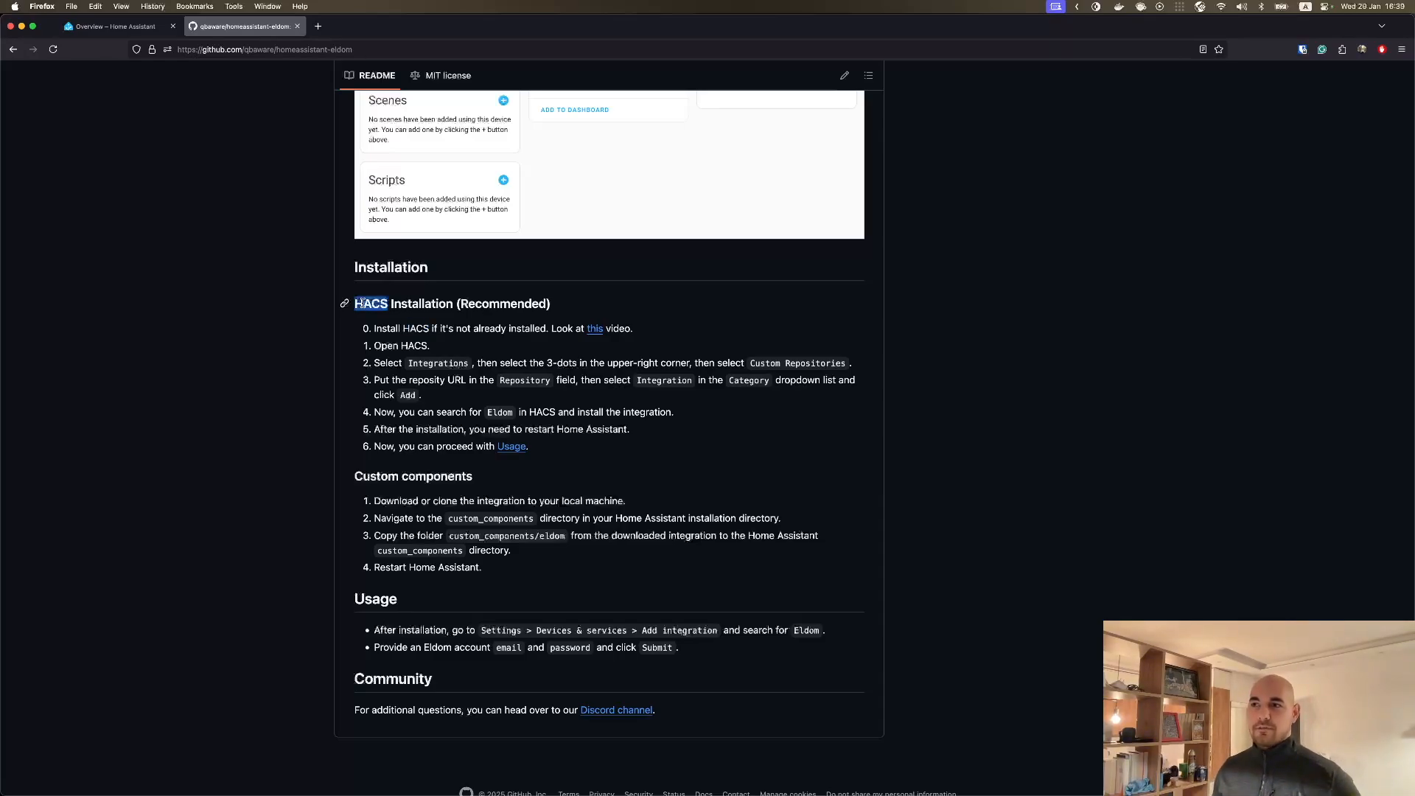
{"action": "left_click", "coordinate": [372, 303]}
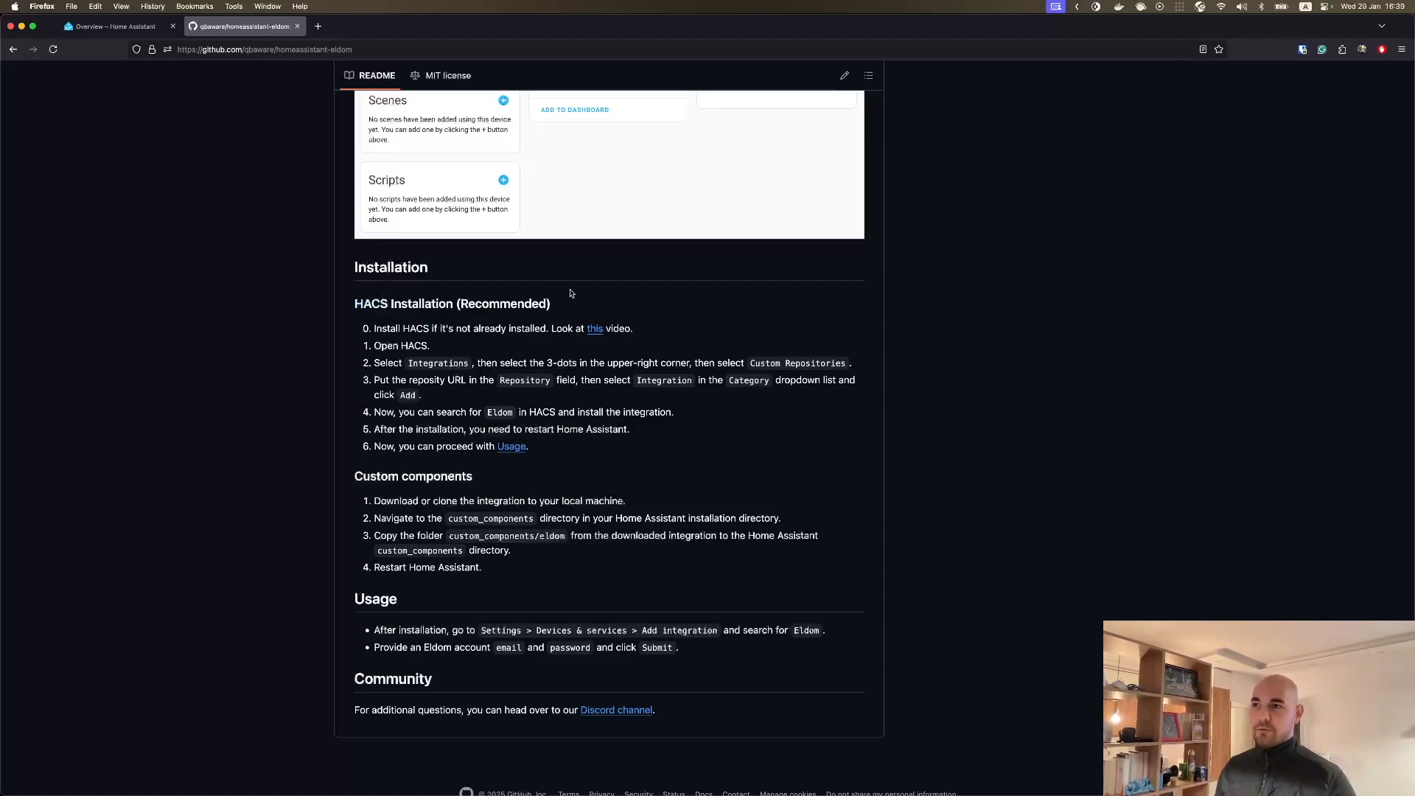
{"action": "left_click_drag", "start_coordinate": [555, 310], "coordinate": [354, 304]}
{"action": "left_click", "coordinate": [392, 342]}
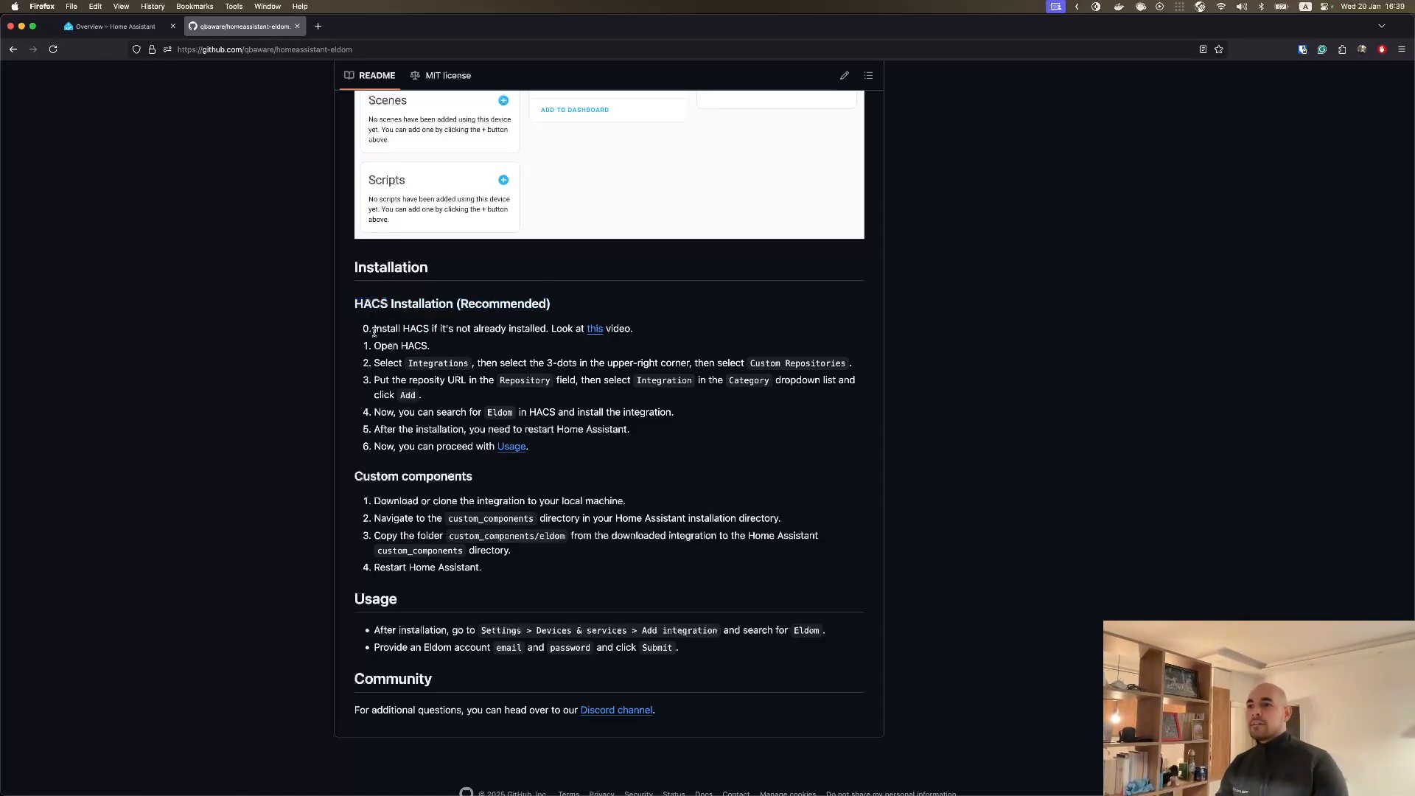
{"action": "triple_click", "coordinate": [618, 328]}
{"action": "left_click", "coordinate": [436, 326]}
{"action": "double_click", "coordinate": [423, 329]}
{"action": "left_click", "coordinate": [446, 331]}
{"action": "double_click", "coordinate": [422, 329]}
{"action": "left_click", "coordinate": [402, 344]}
Step: Switch to Home Assistant and open HACS
{"action": "left_click", "coordinate": [140, 28]}
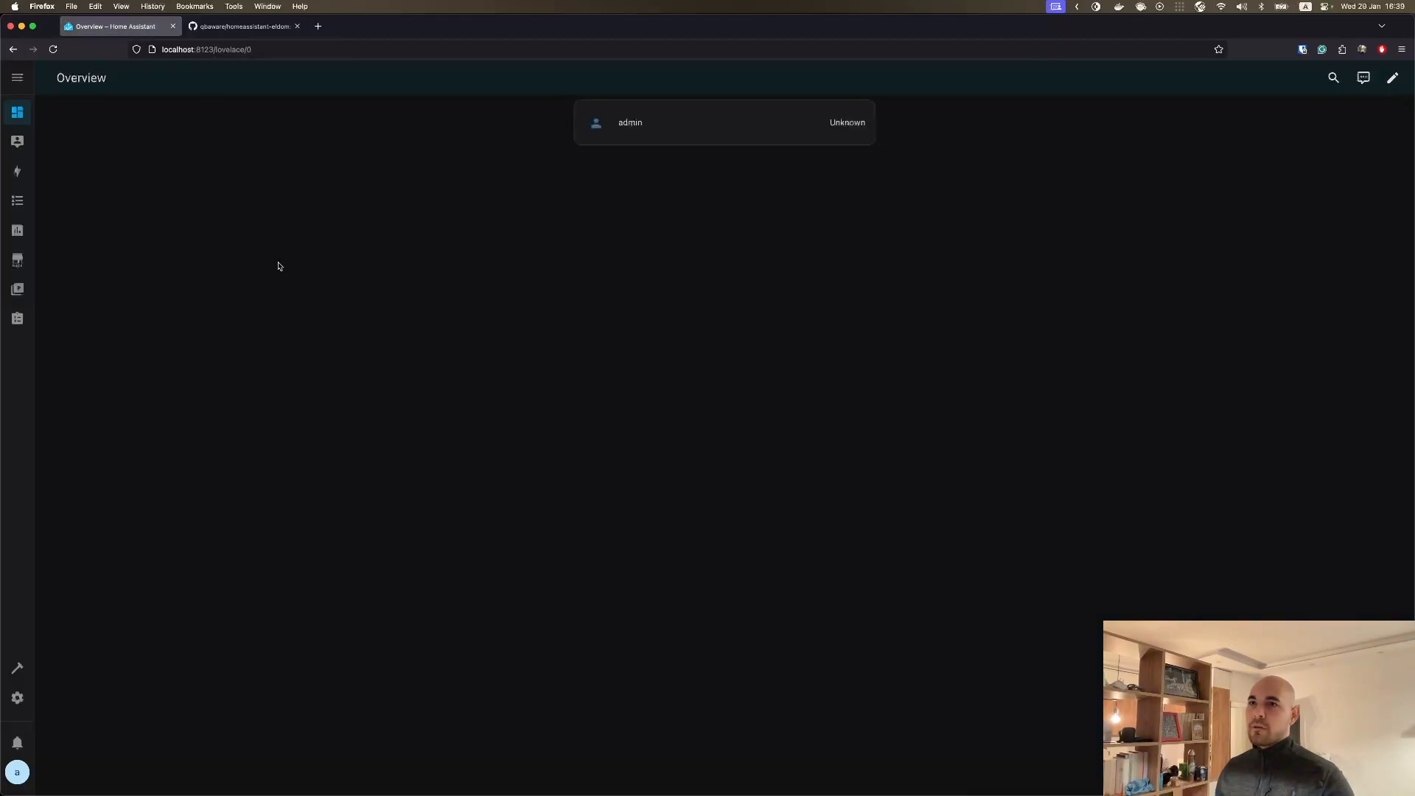
{"action": "left_click", "coordinate": [18, 260]}
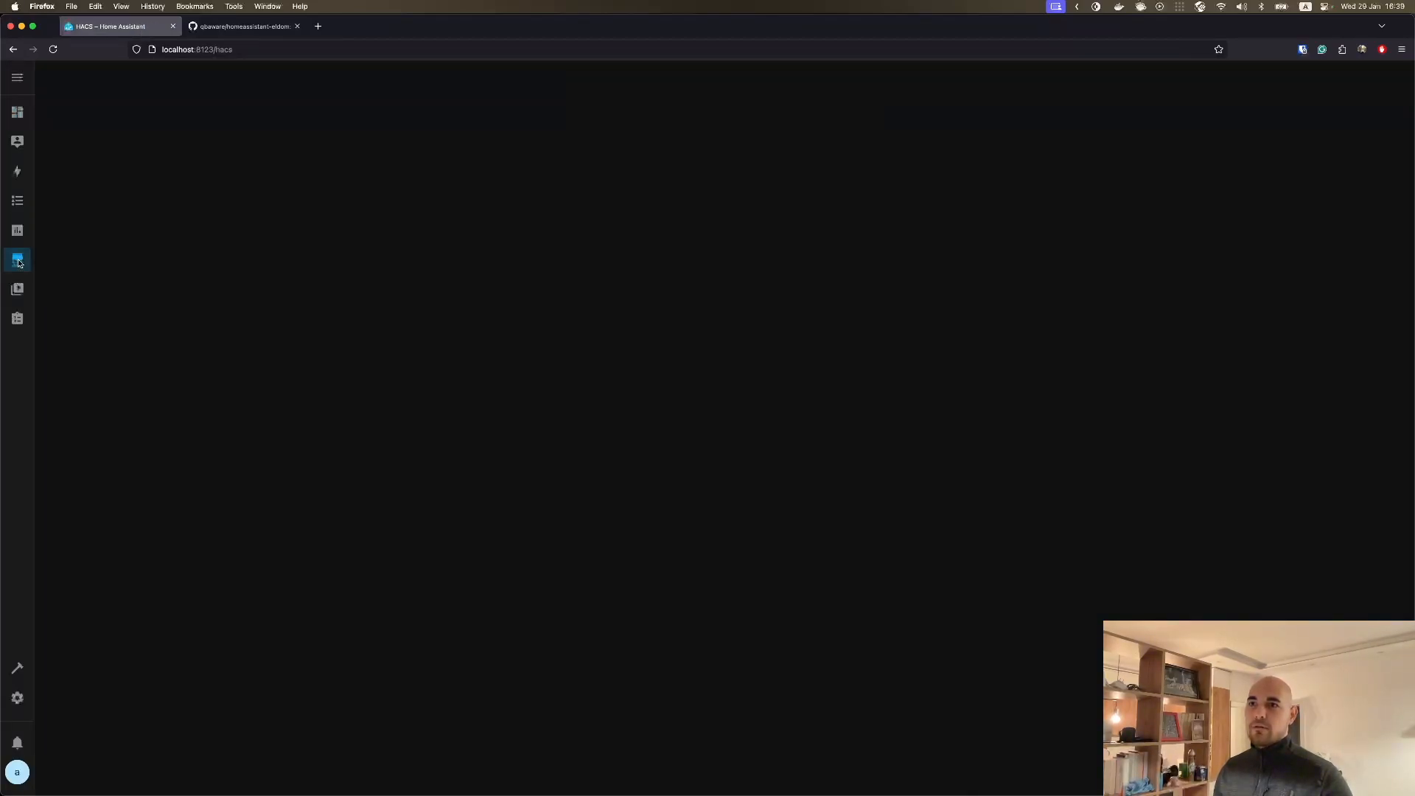
Step: Return to the GitHub README, open the linked HACS install video in a separate tab, look over it and close it
{"action": "left_click", "coordinate": [240, 27]}
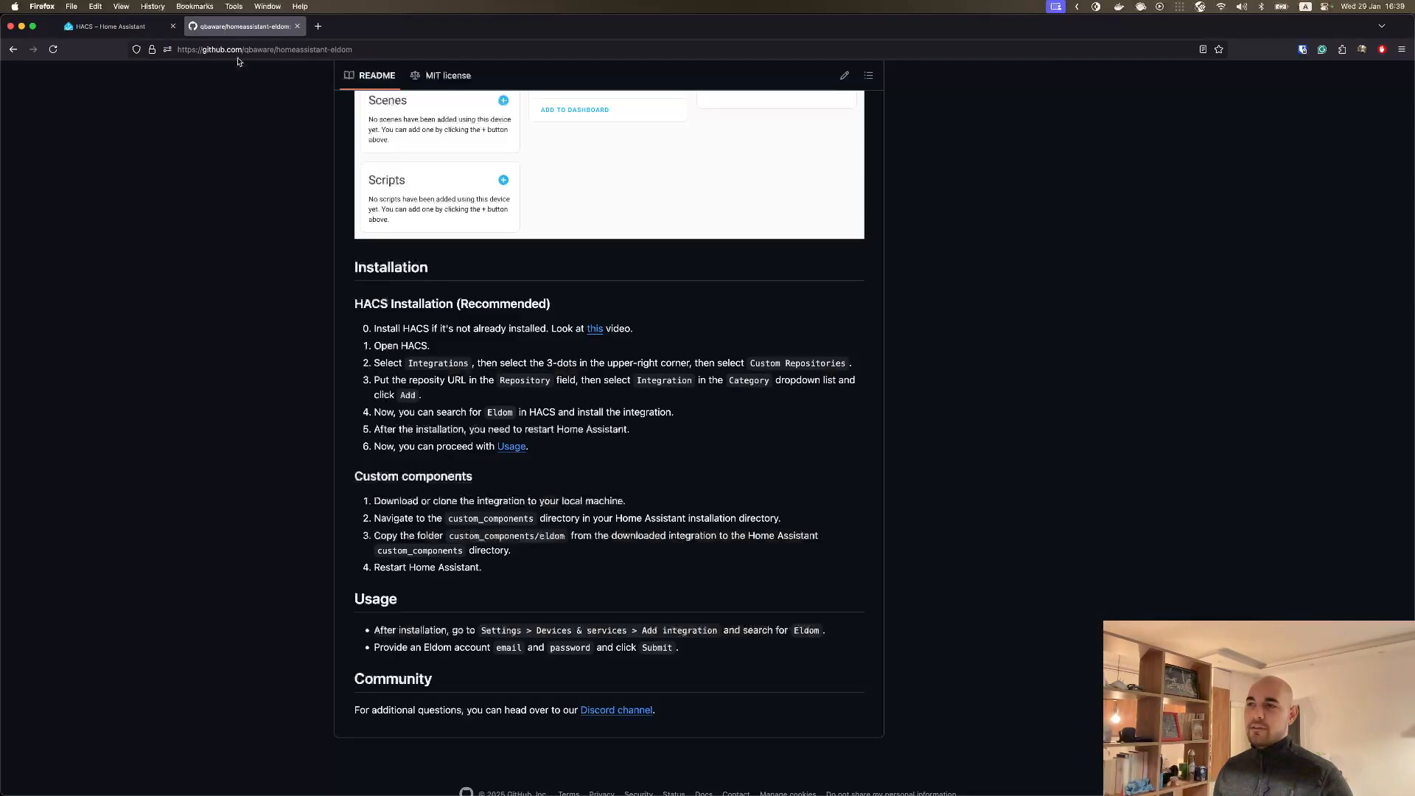
{"action": "left_click", "coordinate": [595, 329], "text": "super"}
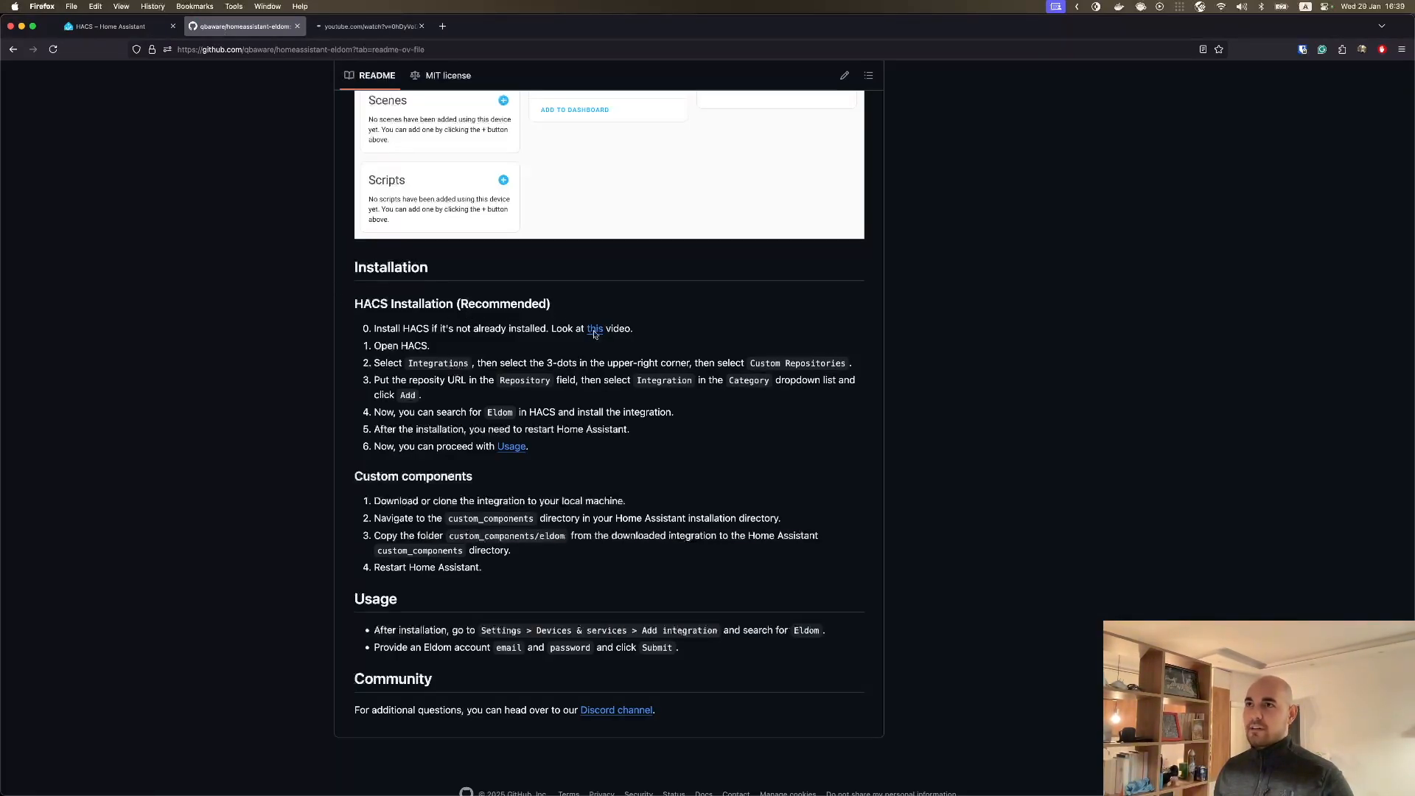
{"action": "left_click", "coordinate": [376, 34]}
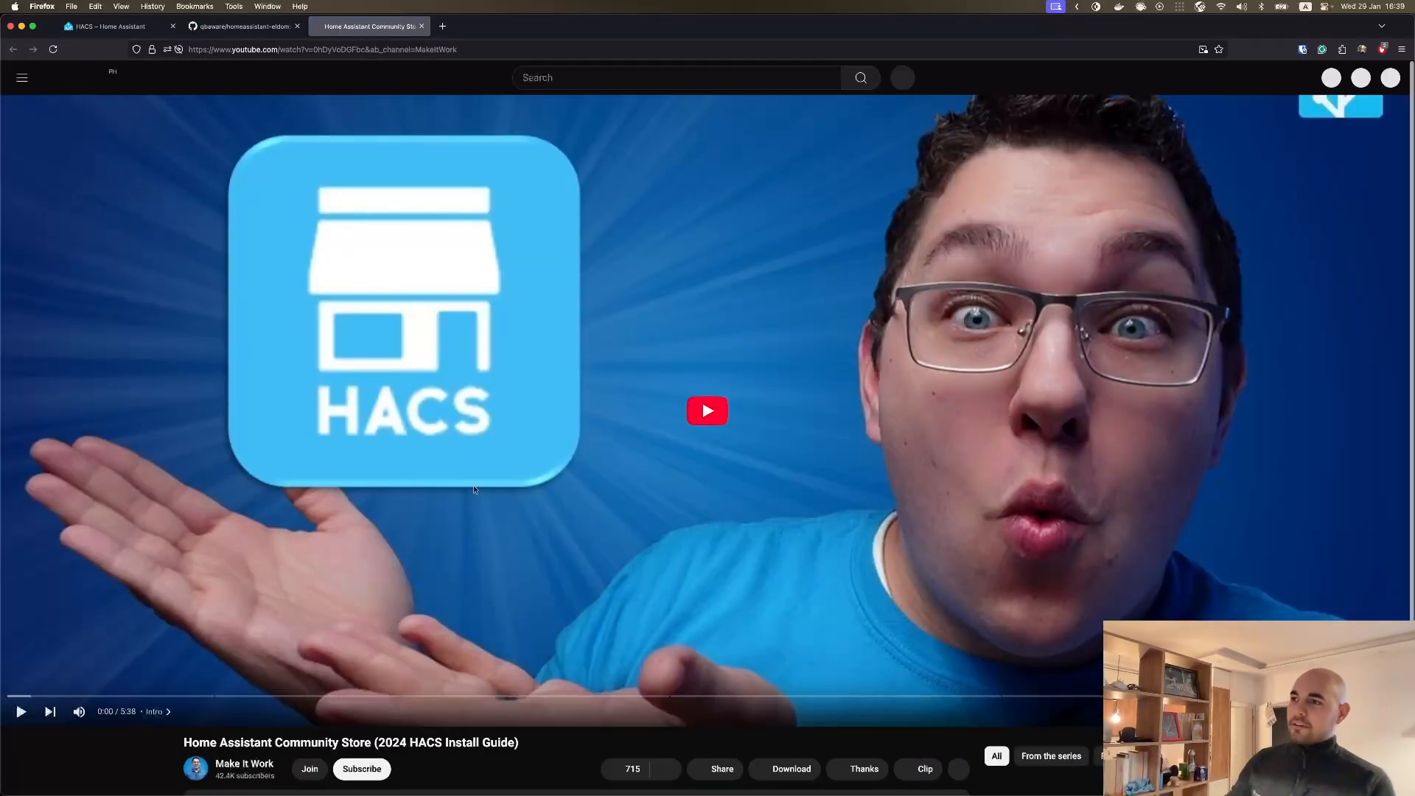
{"action": "scroll", "coordinate": [435, 514], "scroll_direction": "down", "scroll_amount": 3}
{"action": "scroll", "coordinate": [434, 513], "scroll_direction": "down", "scroll_amount": 5}
{"action": "scroll", "coordinate": [420, 295], "scroll_direction": "up", "scroll_amount": 10}
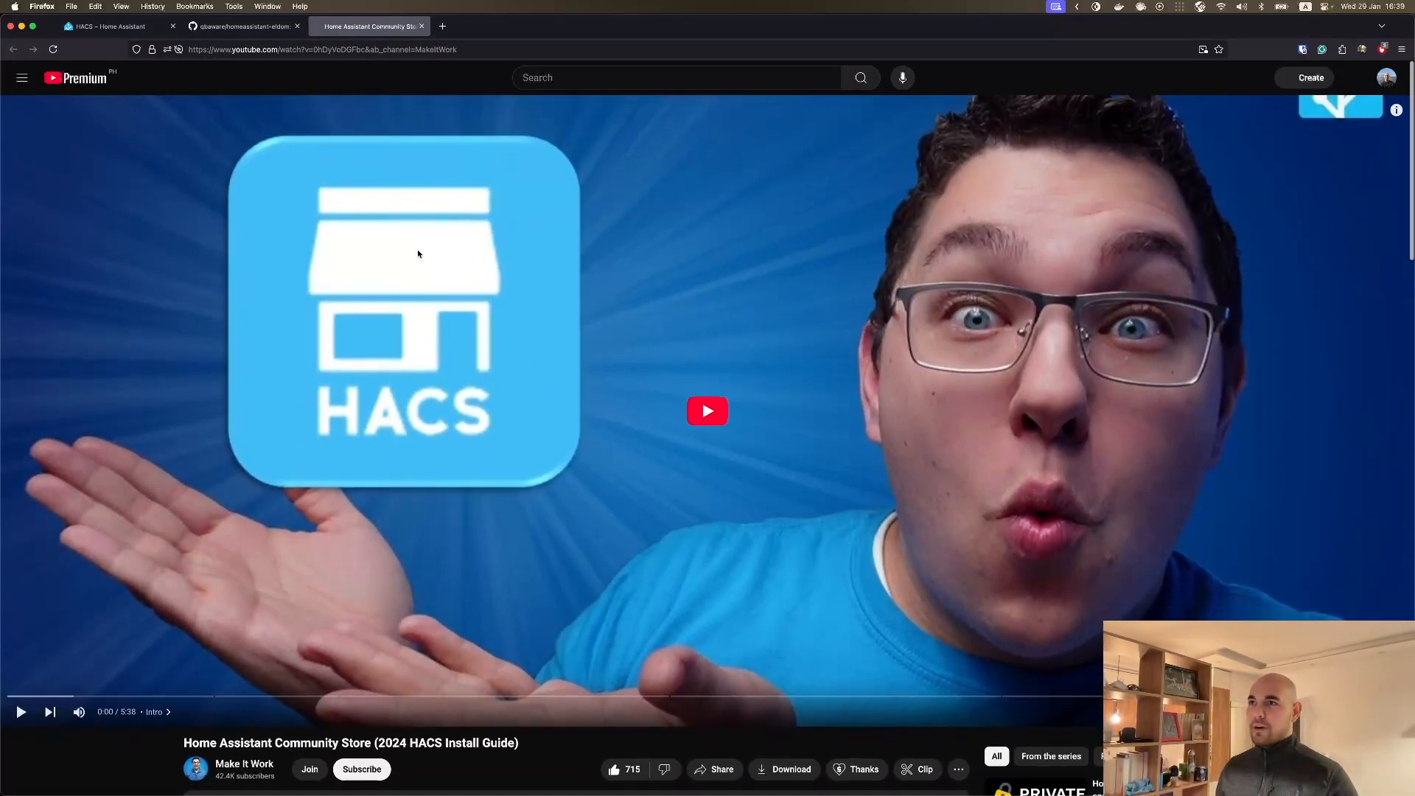
{"action": "key", "text": "super+w"}
Step: Review the README's first two installation instructions, on installing and opening HACS
{"action": "left_click_drag", "start_coordinate": [635, 333], "coordinate": [404, 322]}
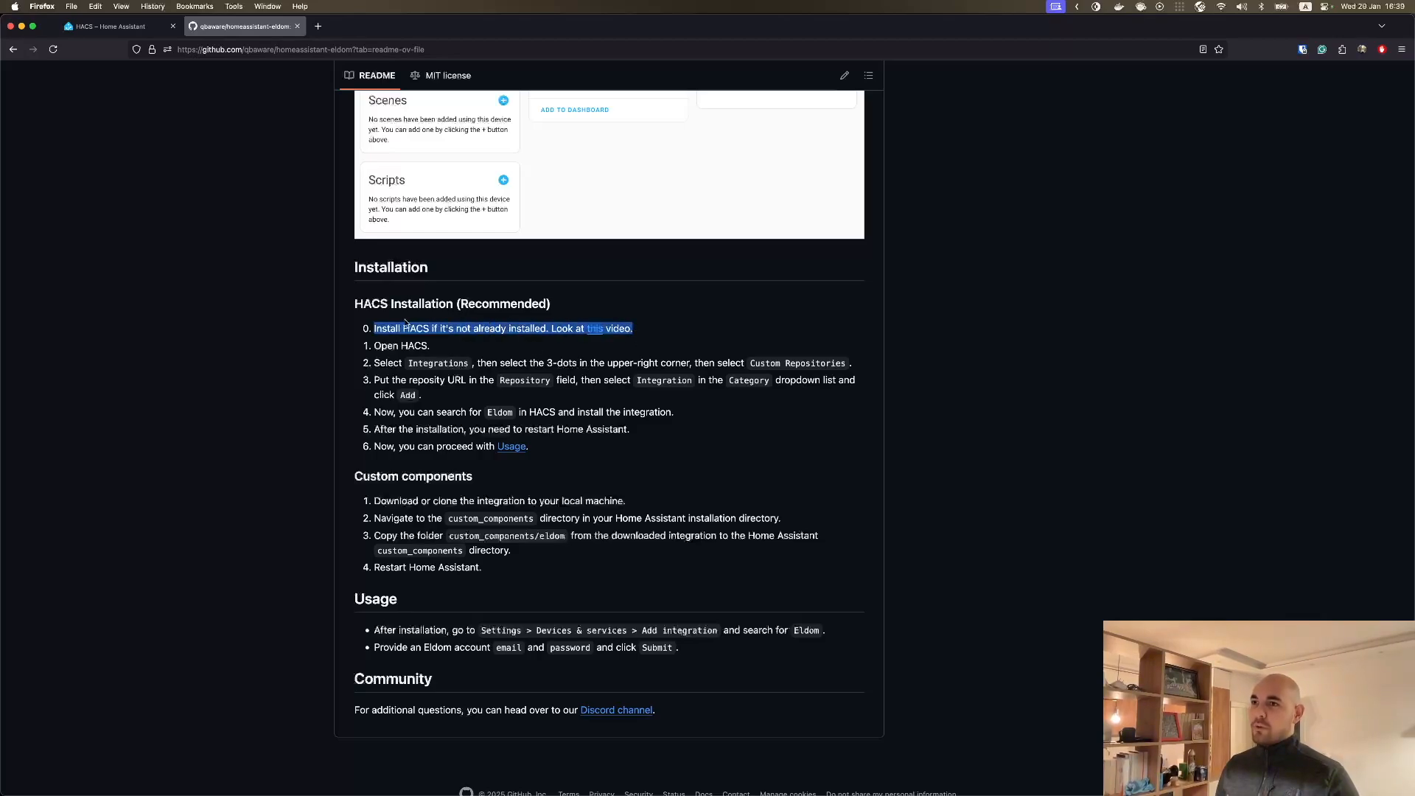
{"action": "left_click", "coordinate": [378, 328]}
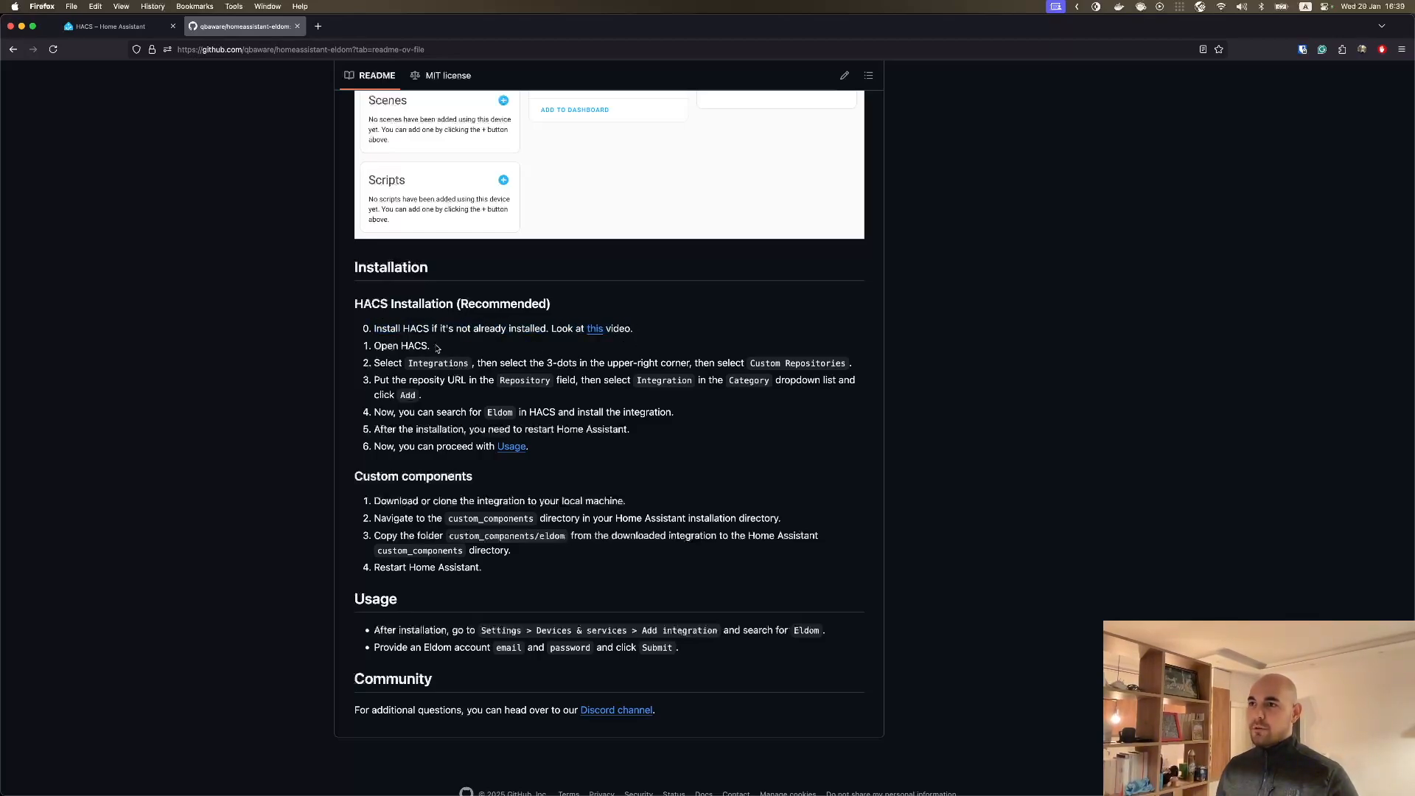
{"action": "left_click_drag", "start_coordinate": [435, 346], "coordinate": [375, 348]}
{"action": "left_click", "coordinate": [378, 364]}
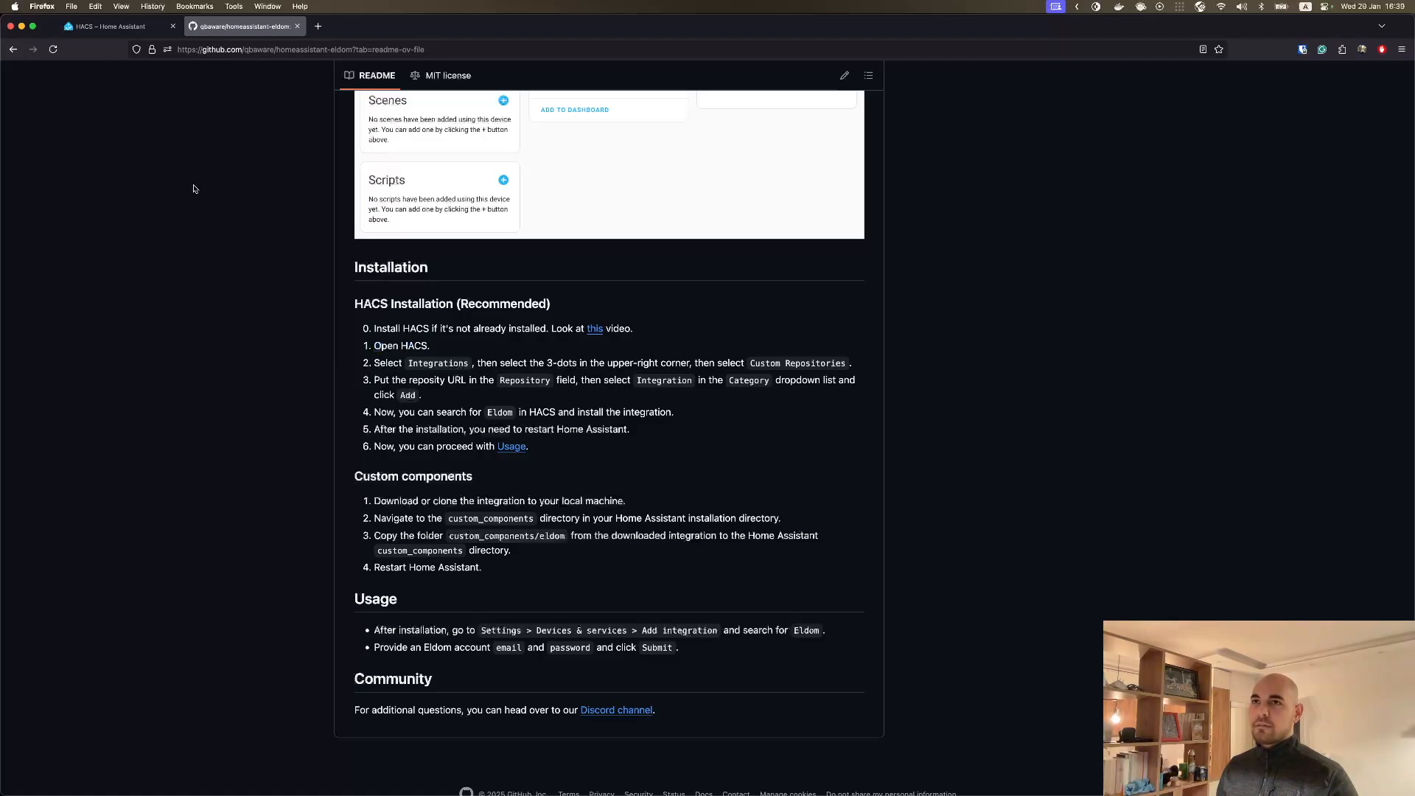
Step: Search the HACS store in Home Assistant for "eldom" and clear the search
{"action": "left_click", "coordinate": [110, 26]}
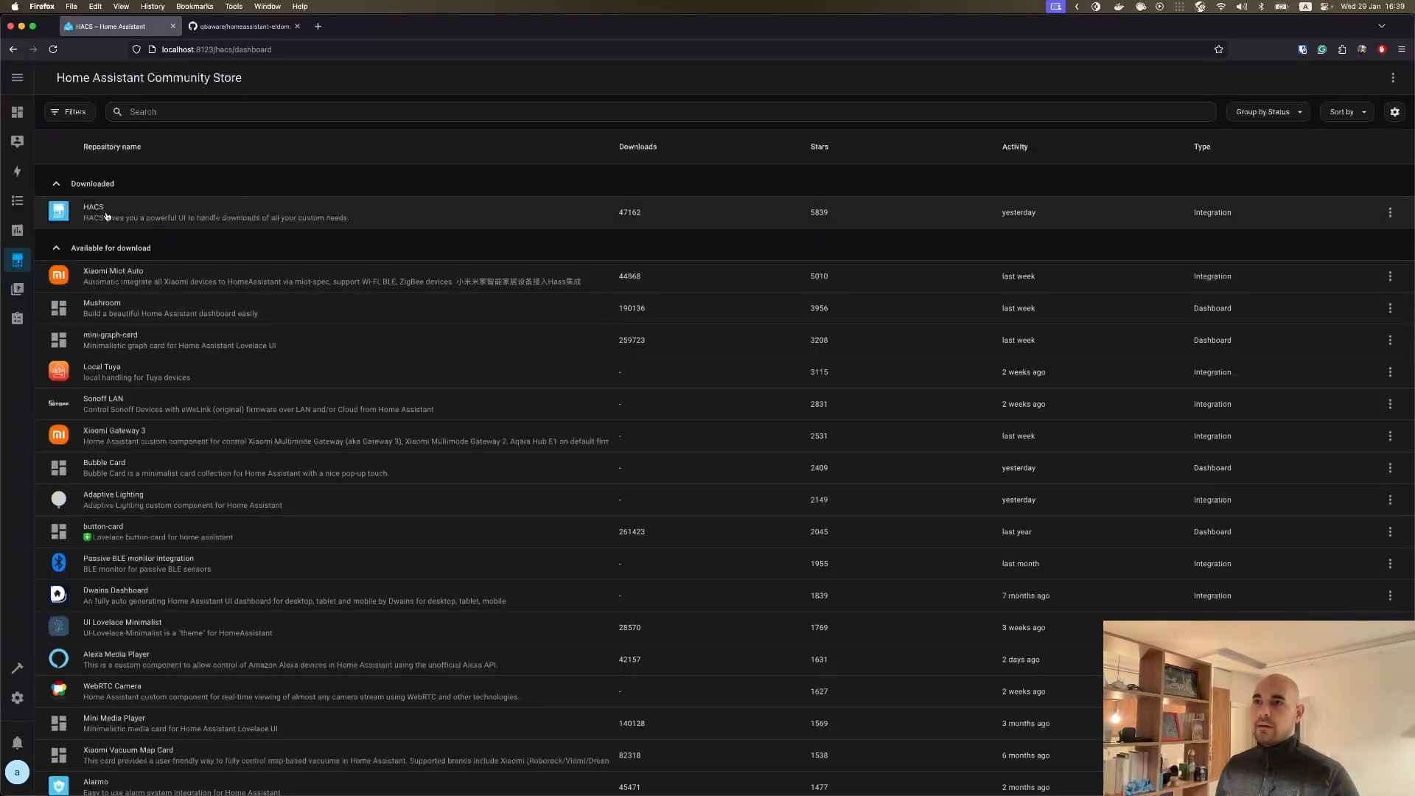
{"action": "left_click", "coordinate": [250, 113]}
{"action": "type", "text": "eldom"}
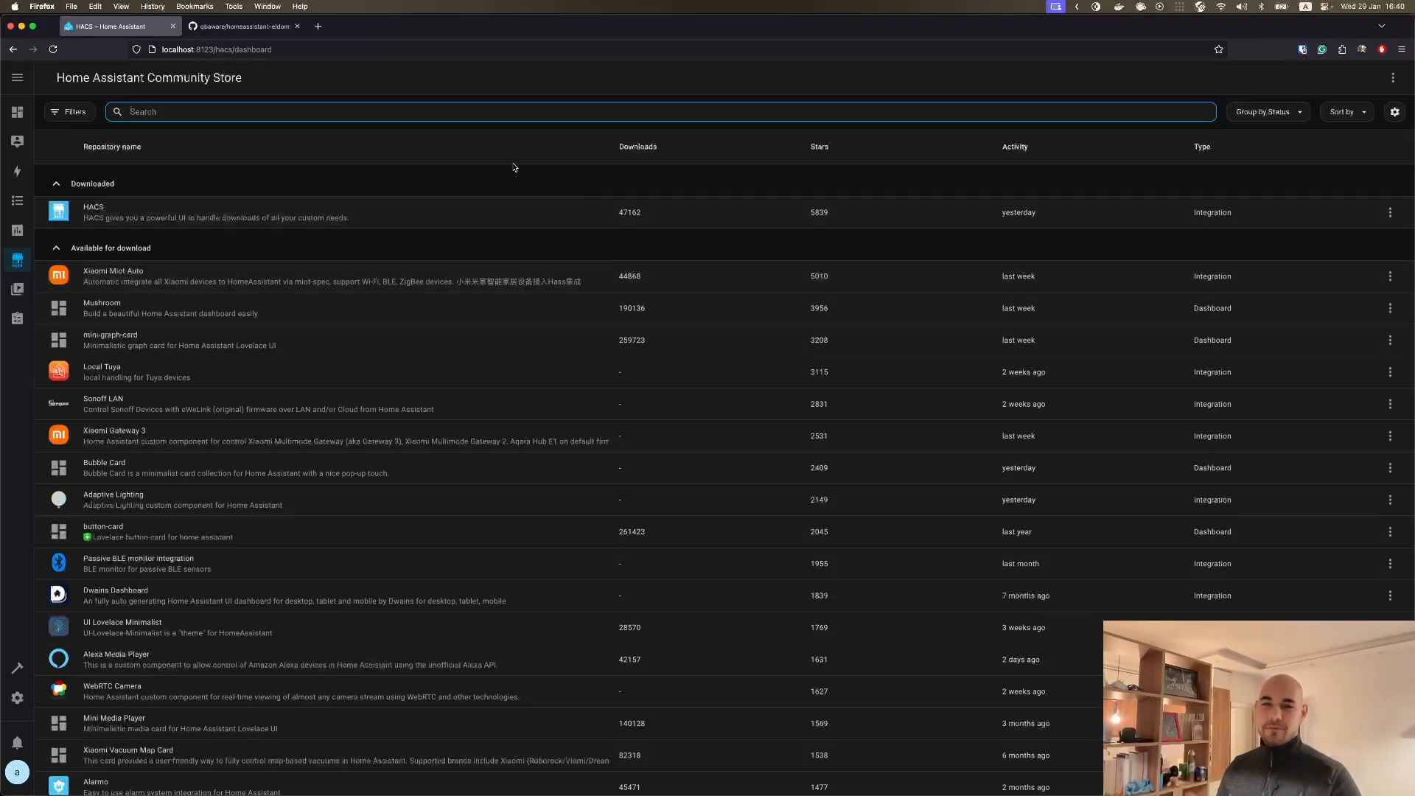
{"action": "type", "text": "alexia"}
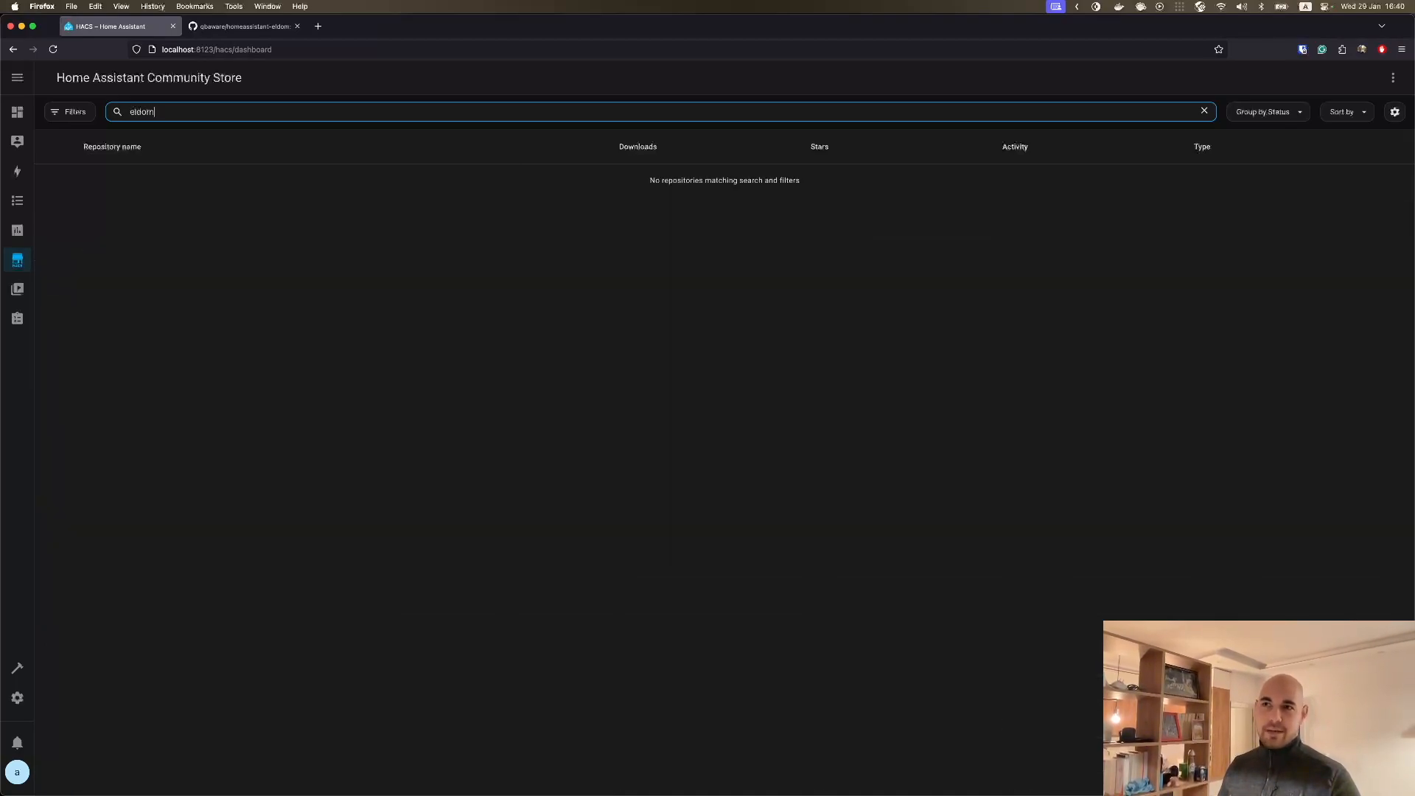
{"action": "key", "text": "super+a"}
{"action": "key", "text": "BackSpace"}
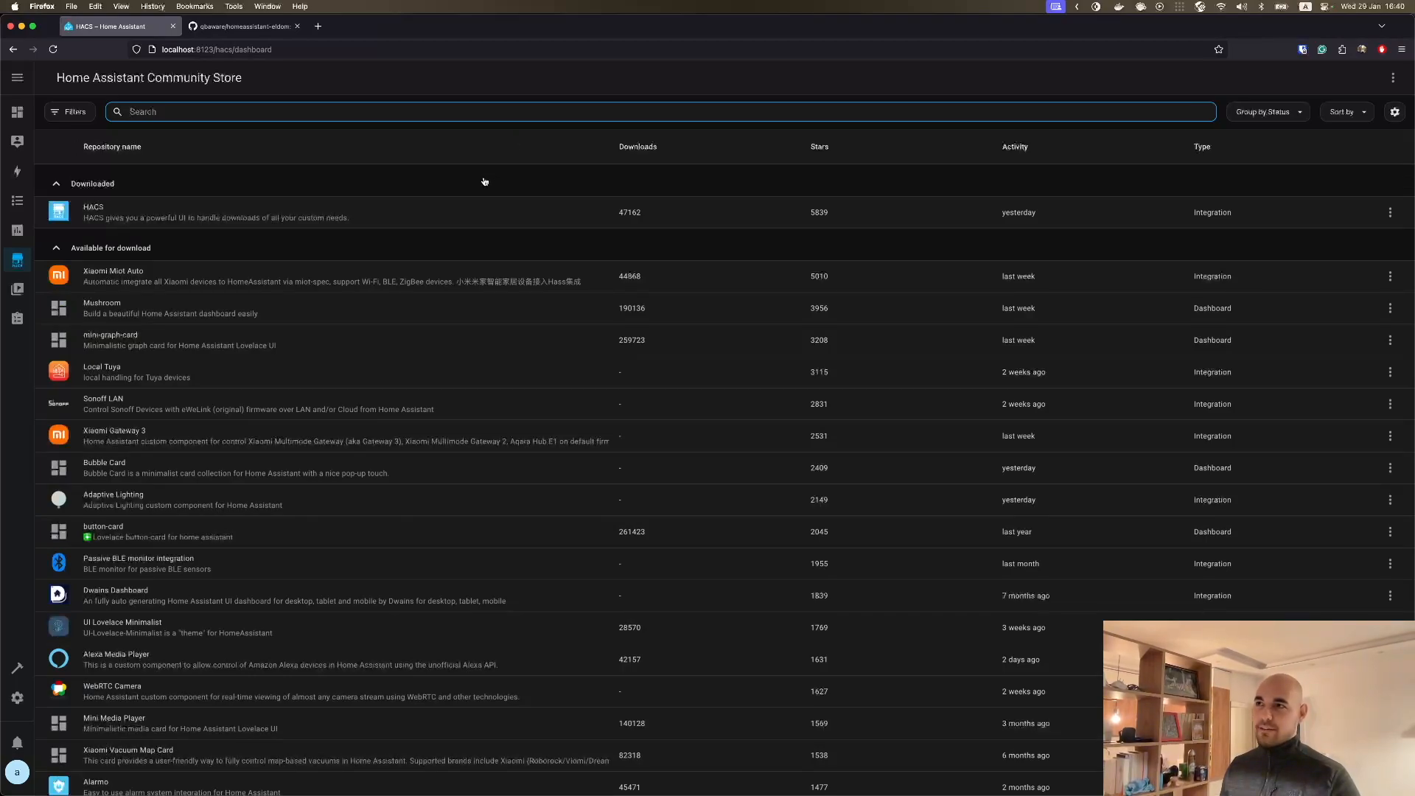
Step: Open the custom repositories dialog in HACS and check the README's instructions for its Repository field and Integration category
{"action": "left_click", "coordinate": [257, 27]}
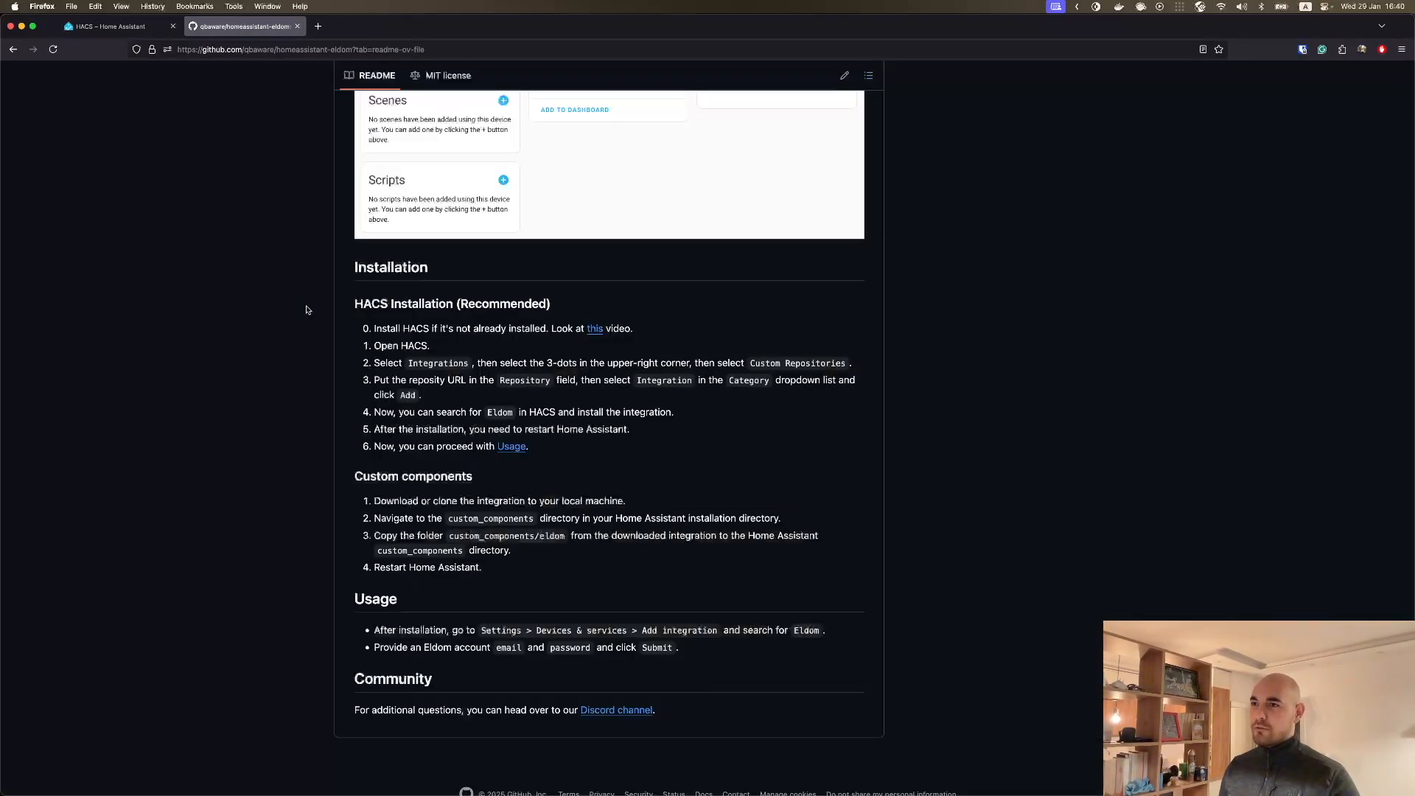
{"action": "left_click", "coordinate": [110, 26]}
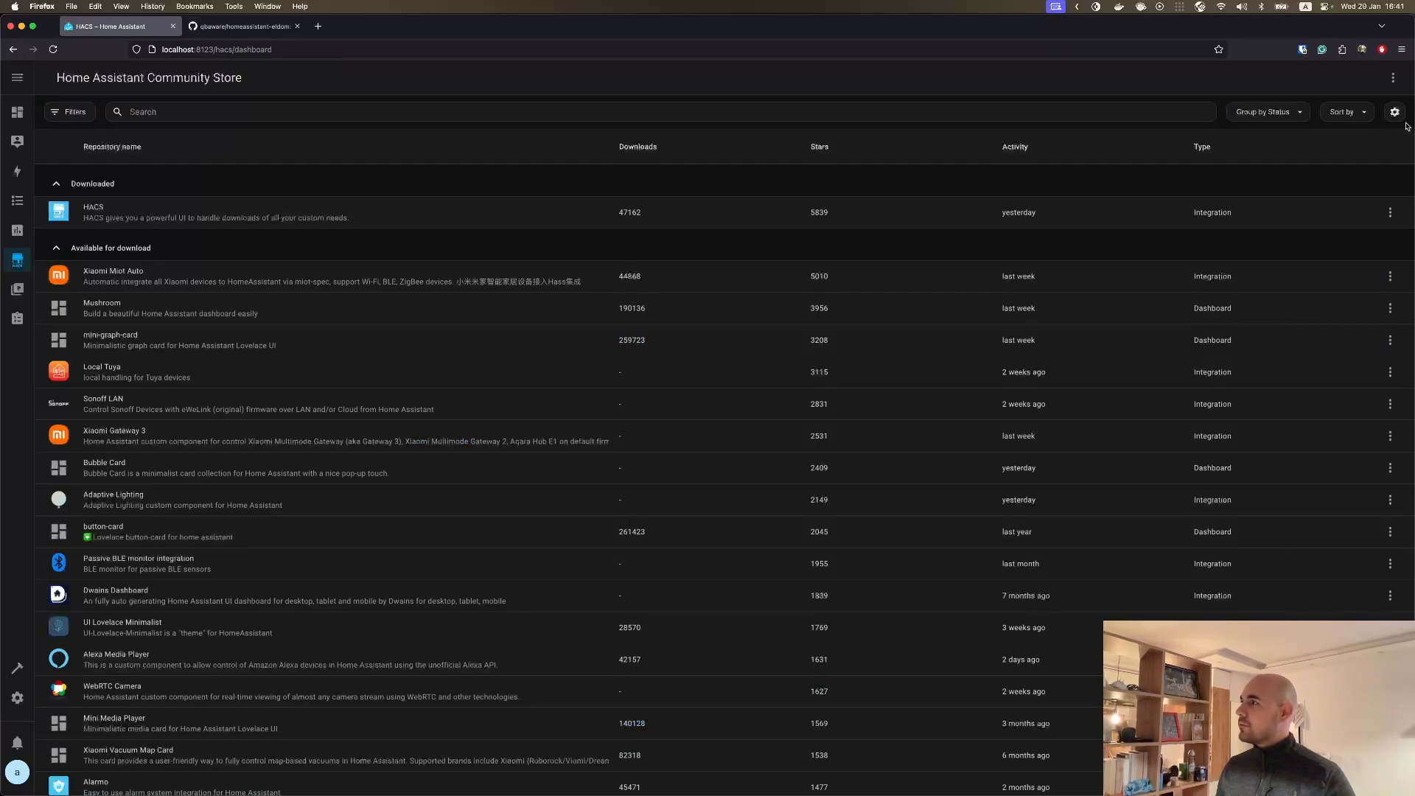
{"action": "left_click", "coordinate": [1392, 80]}
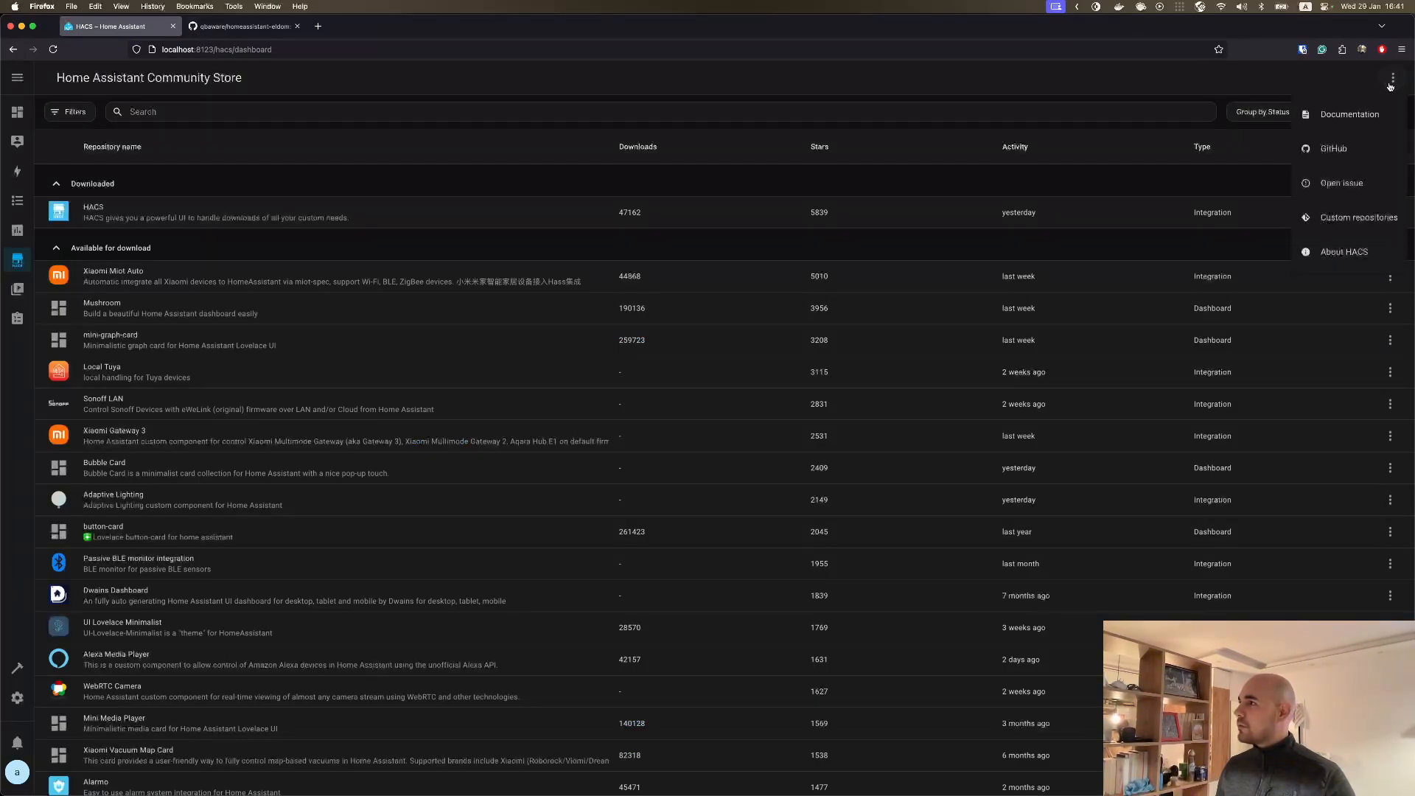
{"action": "left_click", "coordinate": [1330, 219]}
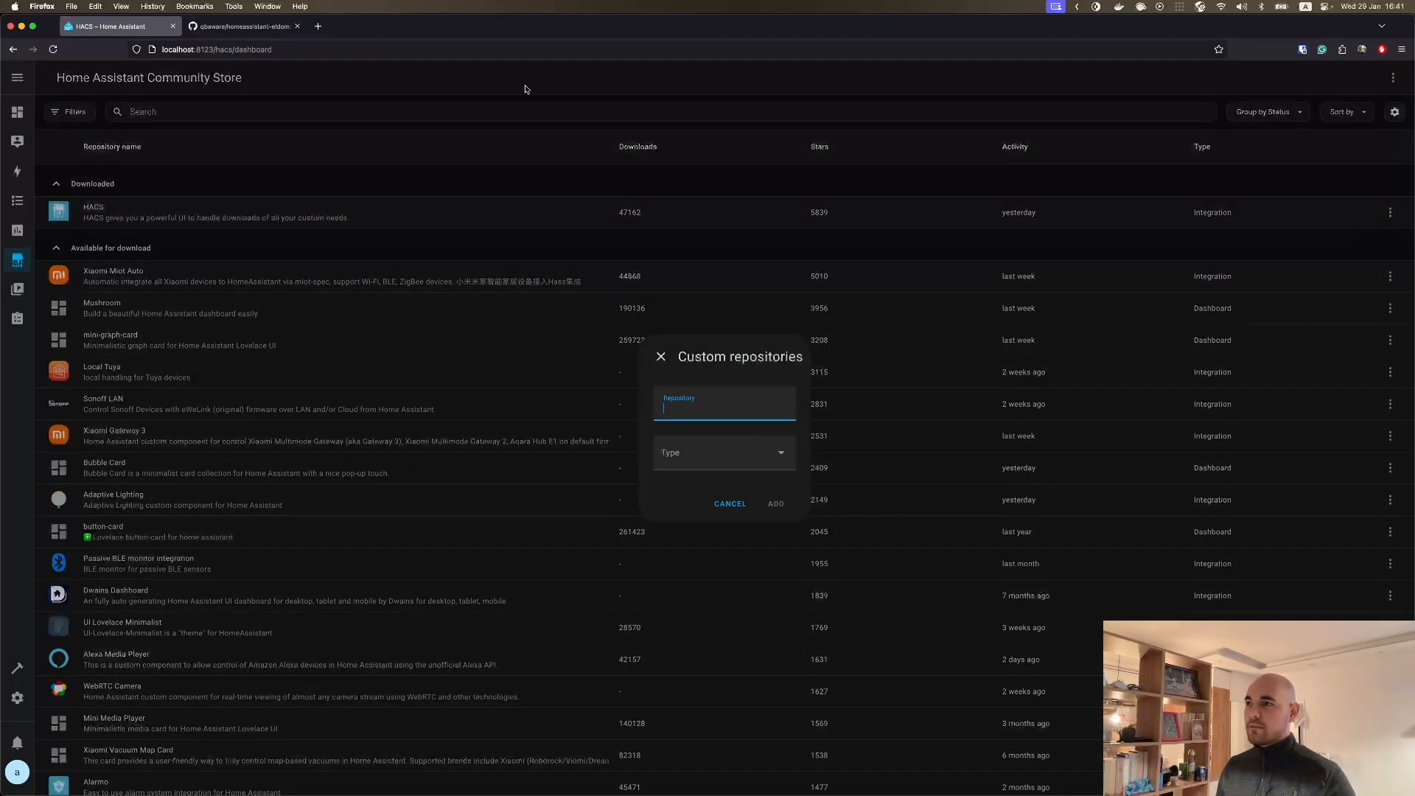
{"action": "left_click", "coordinate": [238, 26]}
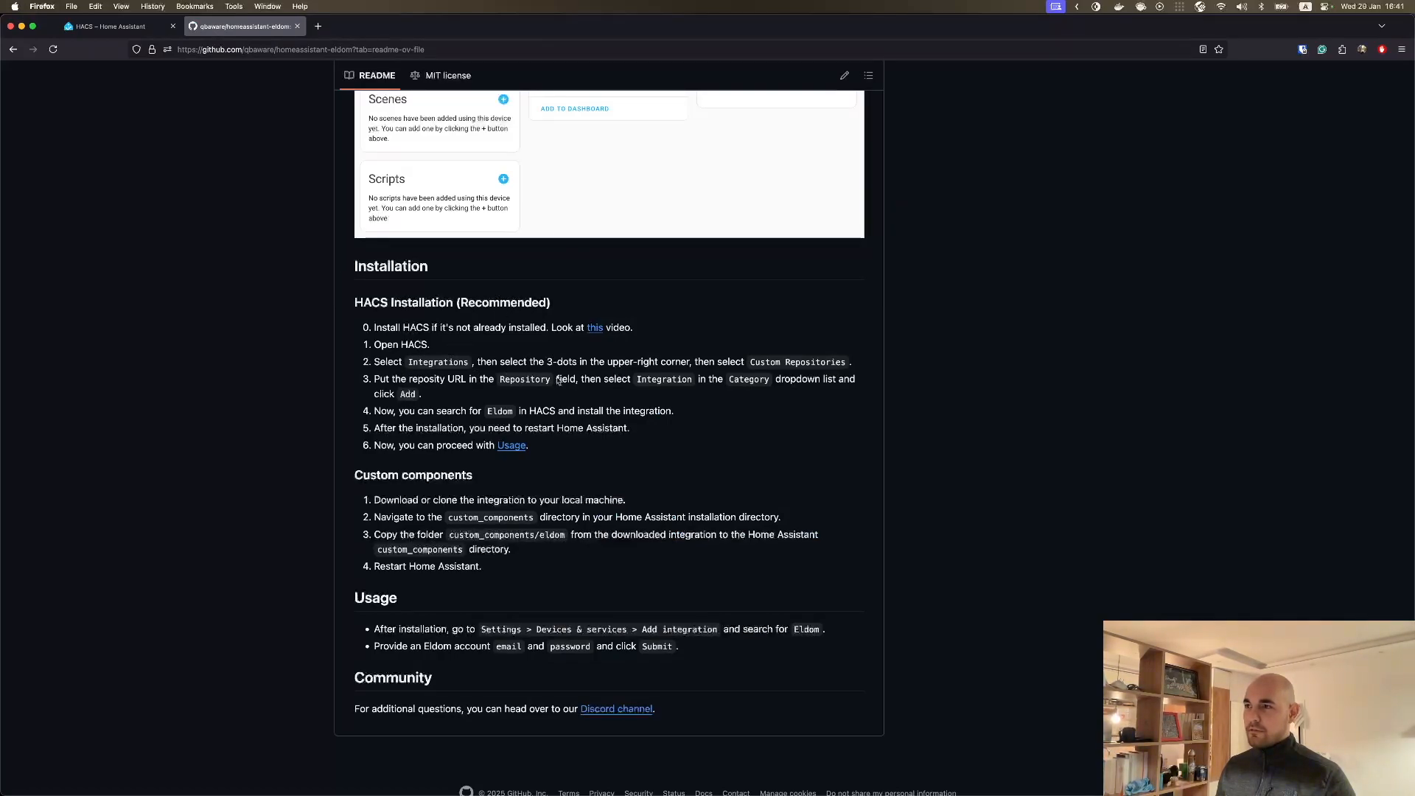
{"action": "double_click", "coordinate": [520, 380]}
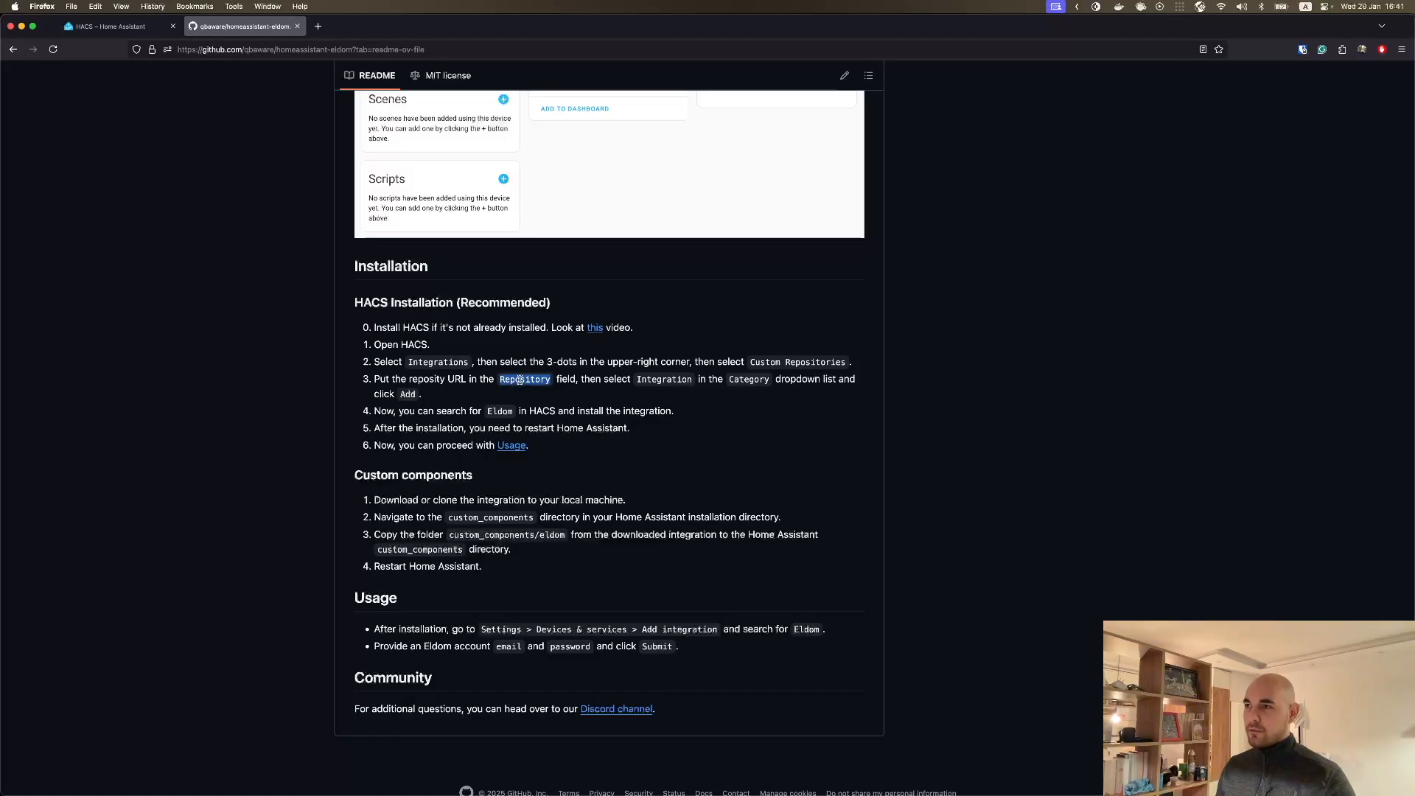
{"action": "double_click", "coordinate": [662, 380]}
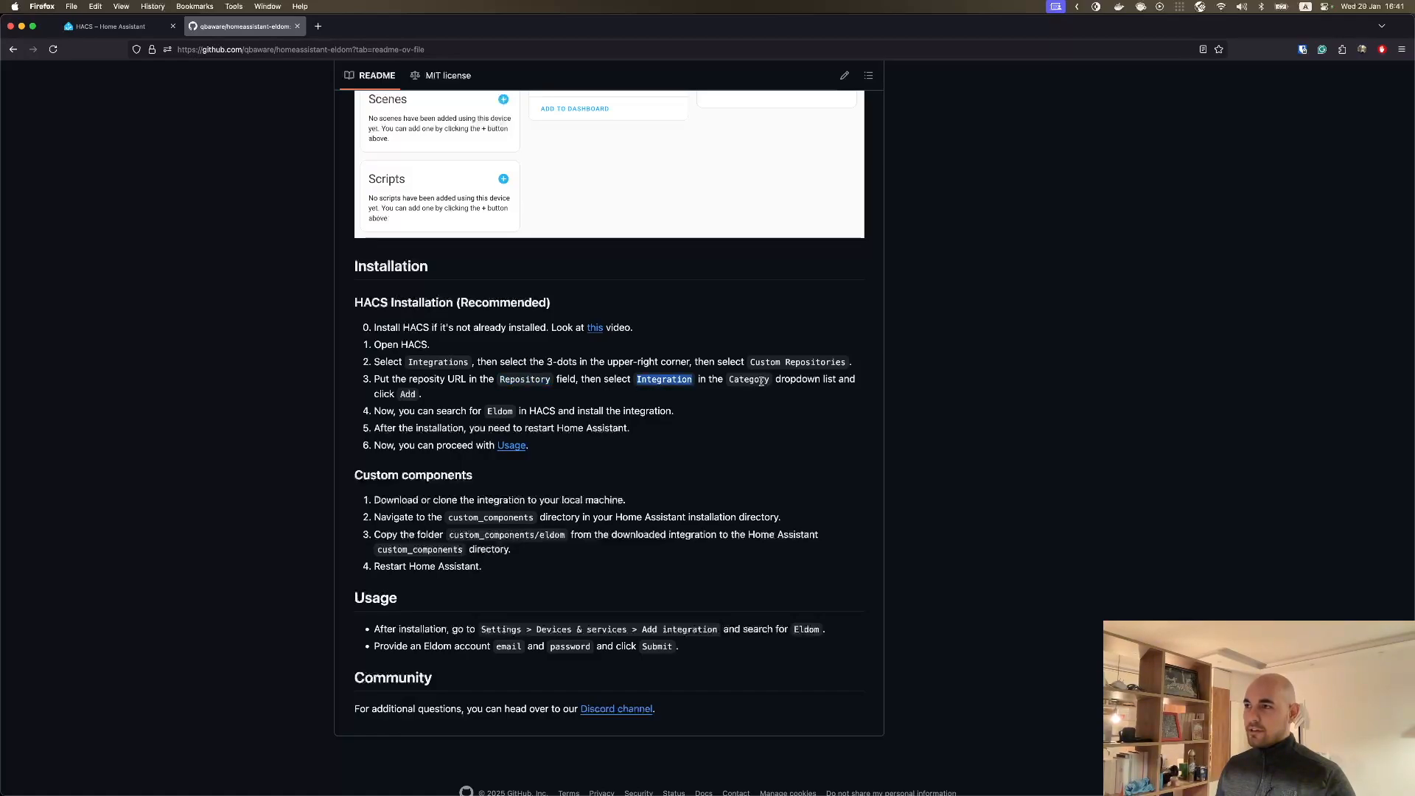
Step: Return to HACS, then close and reopen the custom repositories dialog
{"action": "key", "text": "ctrl+shift+Tab"}
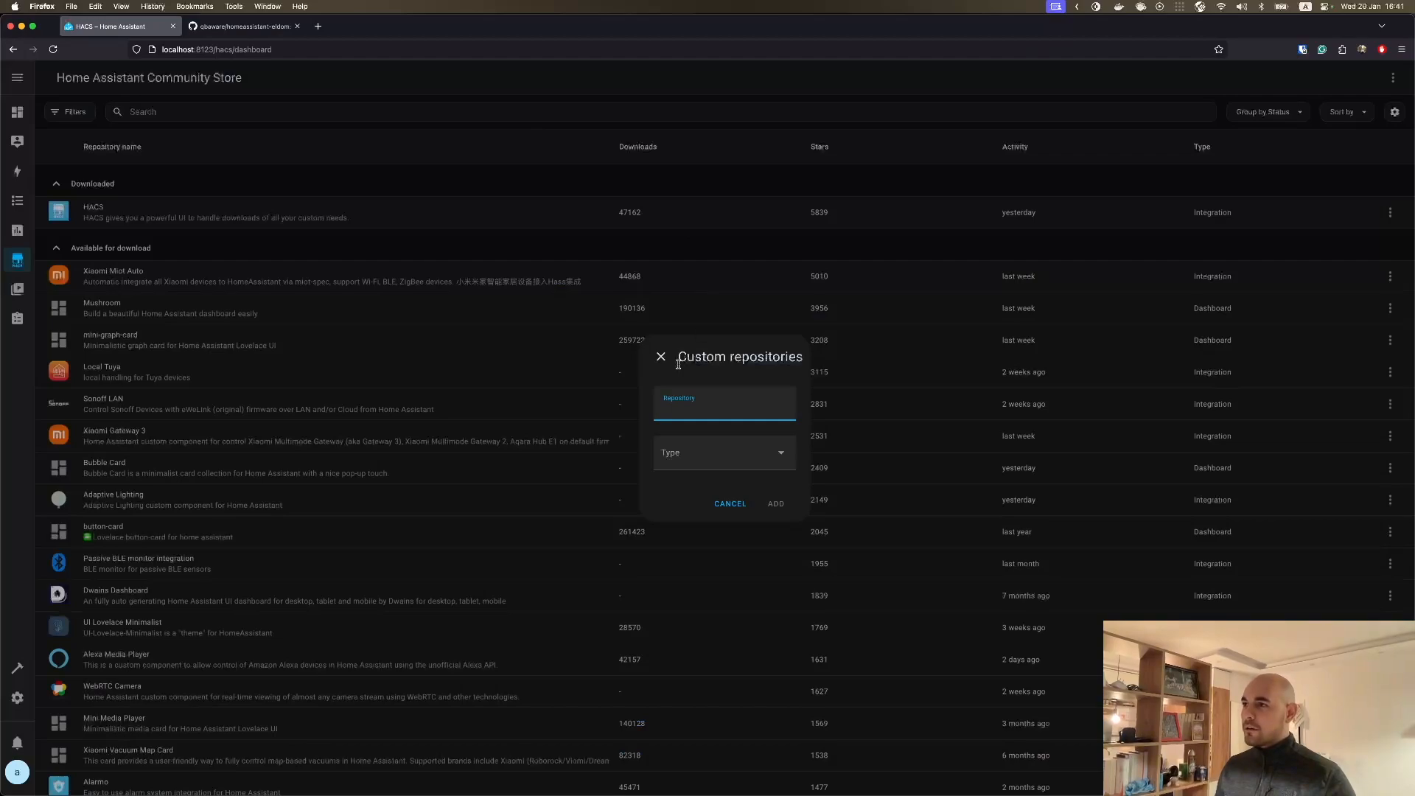
{"action": "left_click", "coordinate": [660, 357]}
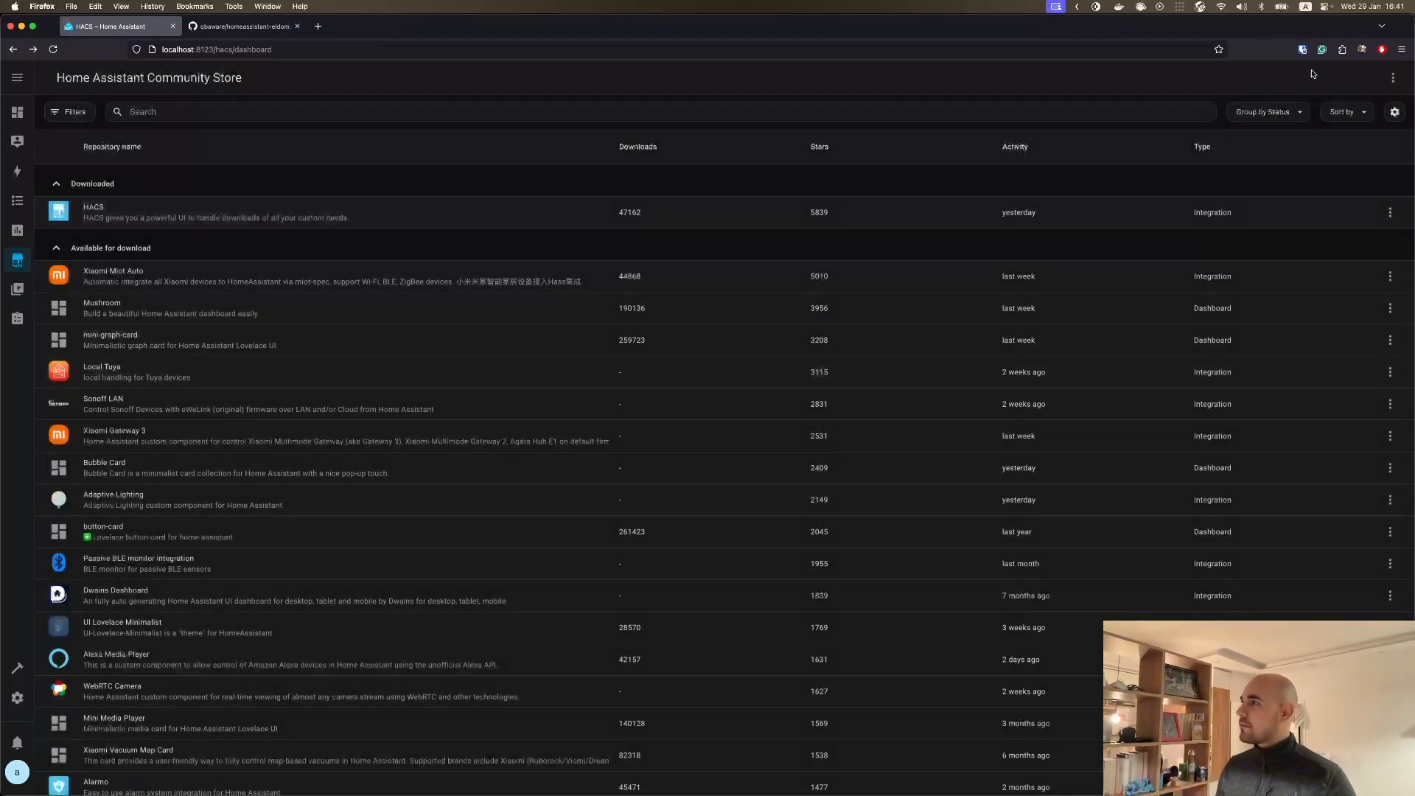
{"action": "left_click", "coordinate": [1393, 77]}
{"action": "left_click", "coordinate": [1306, 217]}
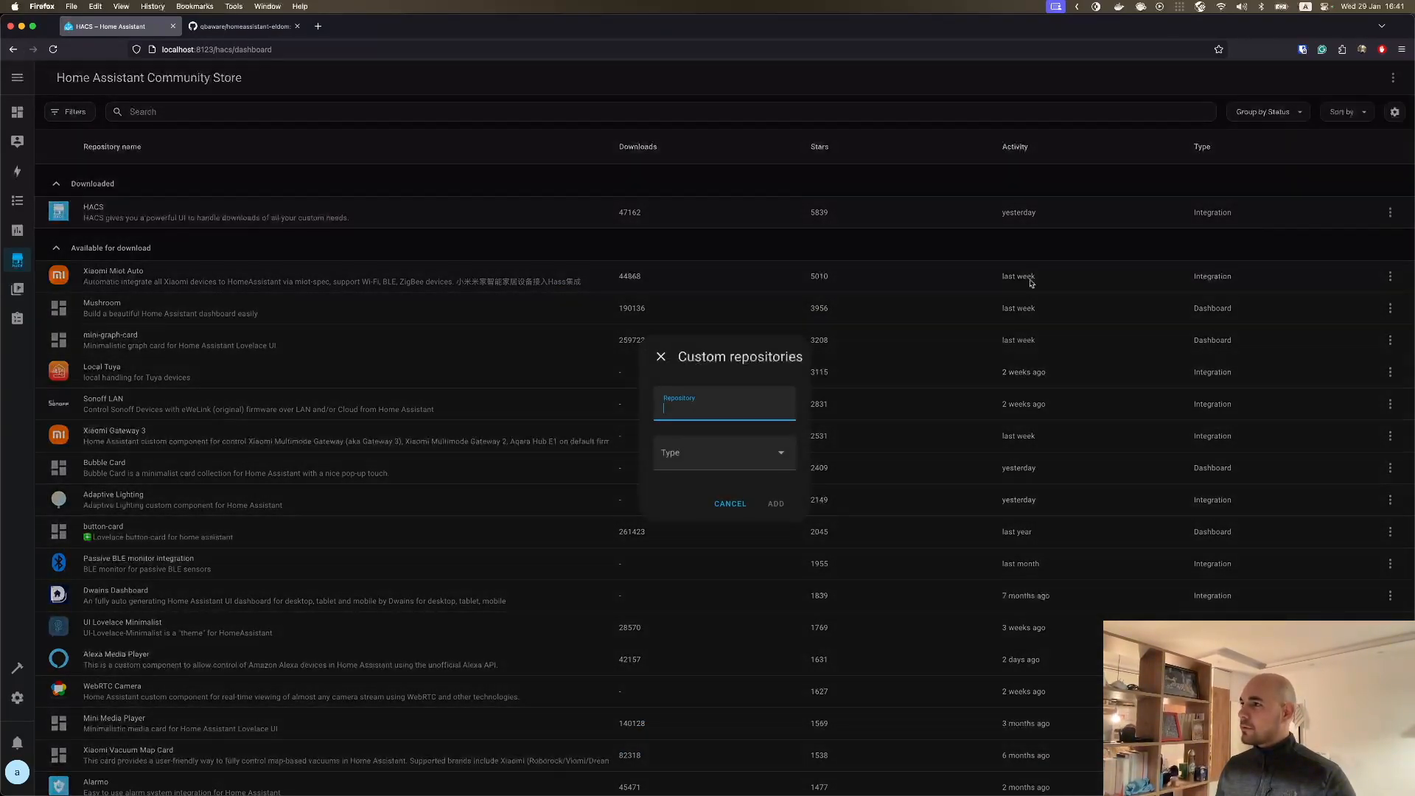
{"action": "left_click", "coordinate": [263, 47]}
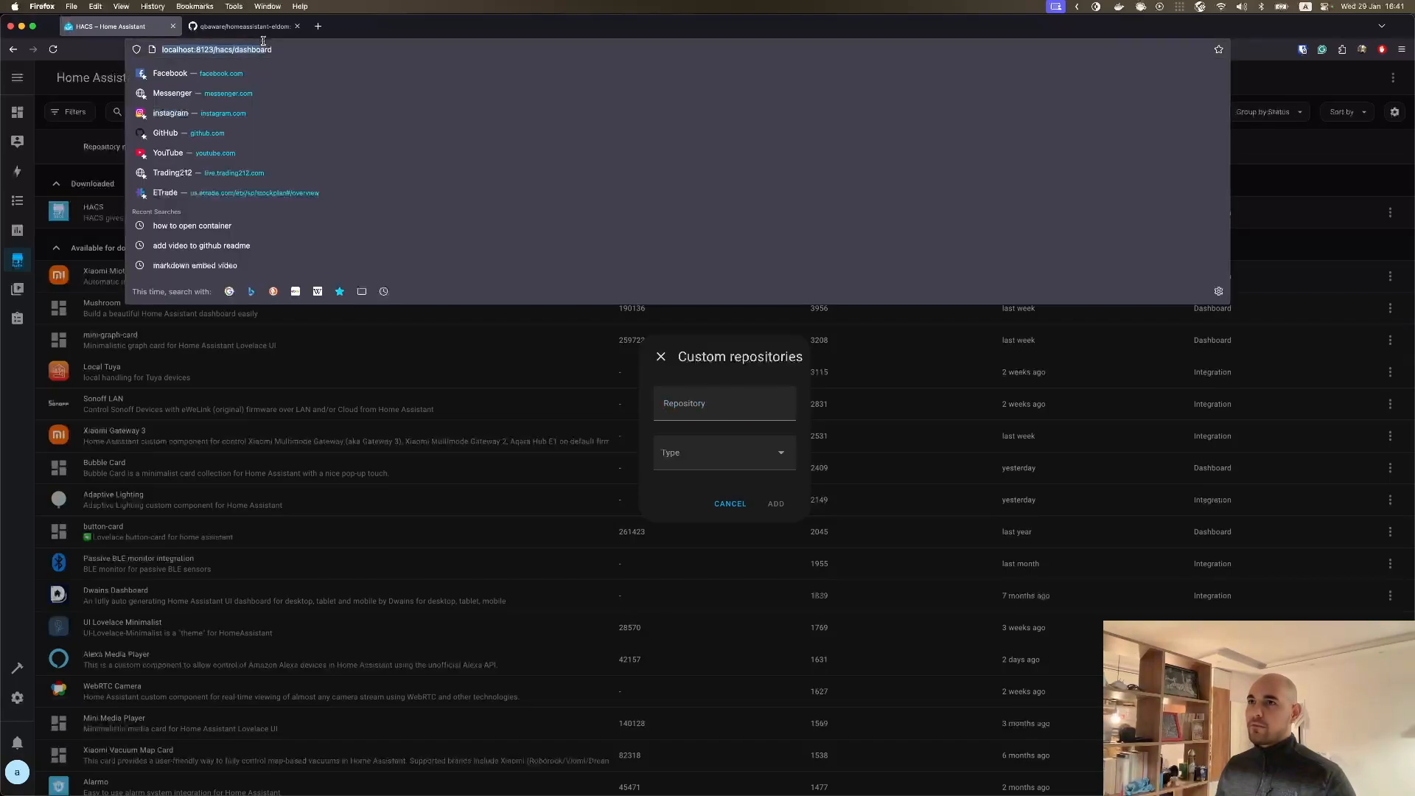
{"action": "left_click", "coordinate": [251, 26]}
{"action": "left_click", "coordinate": [284, 50]}
{"action": "left_click", "coordinate": [314, 49]}
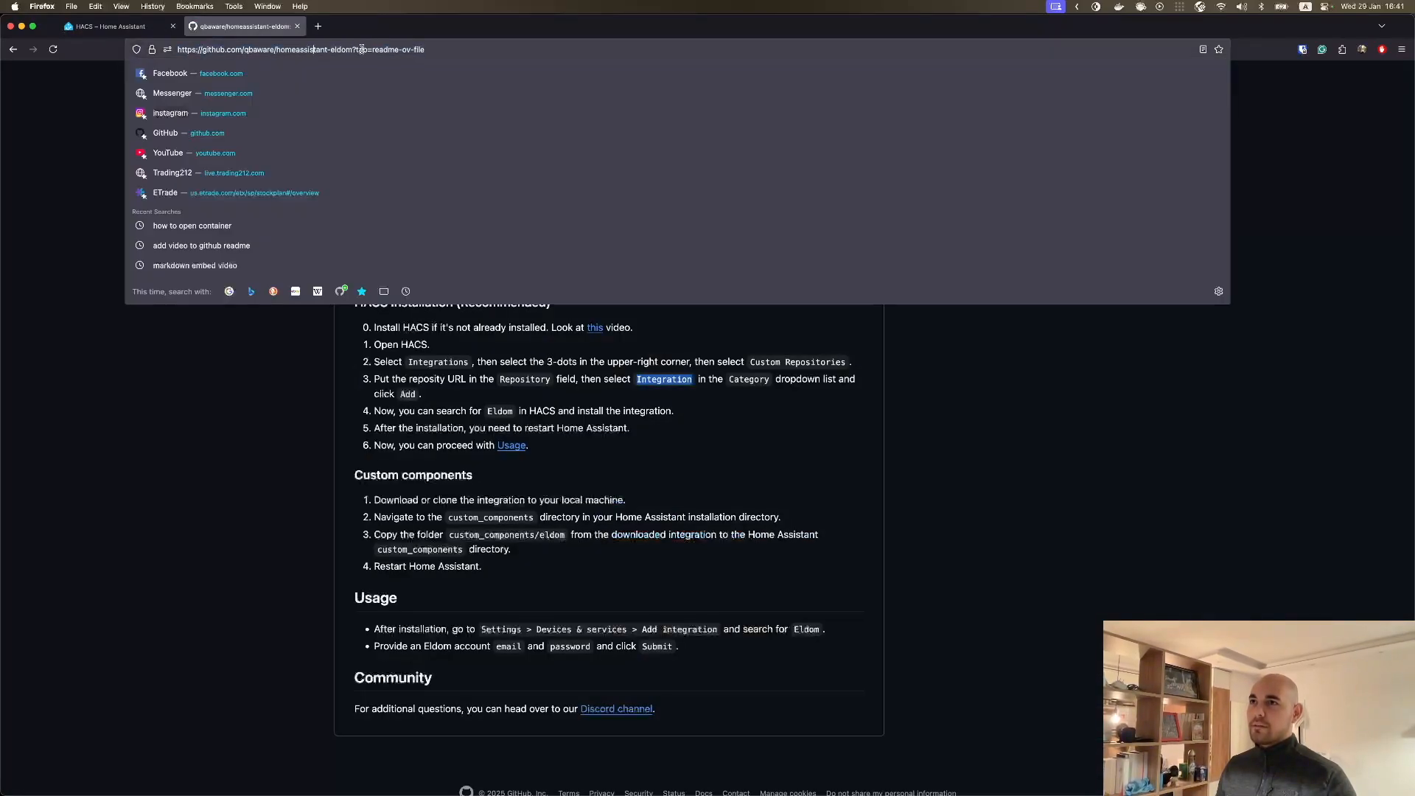
{"action": "left_click_drag", "start_coordinate": [353, 49], "coordinate": [213, 18]}
{"action": "key", "text": "super+c"}
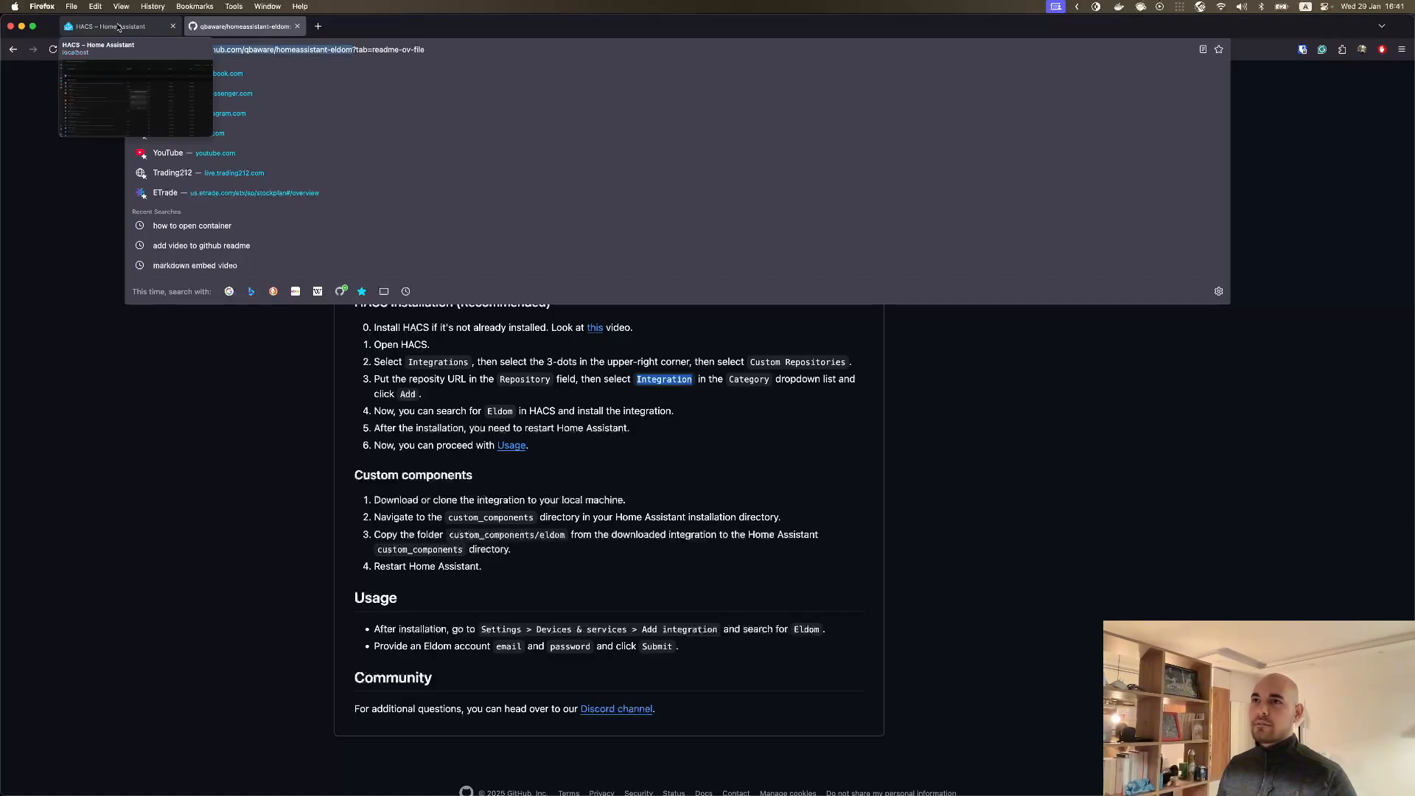
Step: Add the copied qbaware/homeassistant-eldom URL as a HACS custom repository of type Integration
{"action": "left_click", "coordinate": [110, 27]}
{"action": "left_click", "coordinate": [723, 407]}
{"action": "key", "text": "super+v"}
{"action": "left_click", "coordinate": [719, 452]}
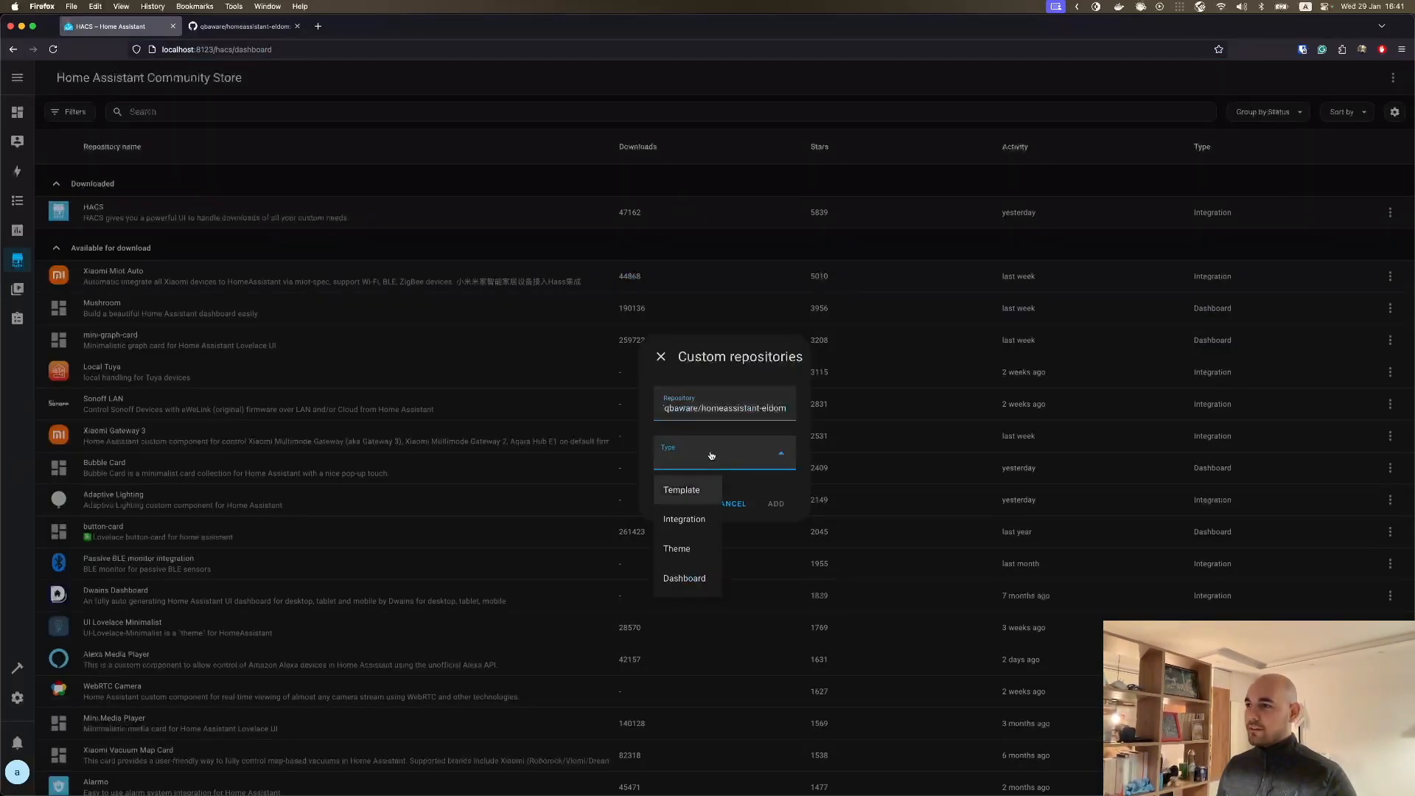
{"action": "left_click", "coordinate": [686, 517]}
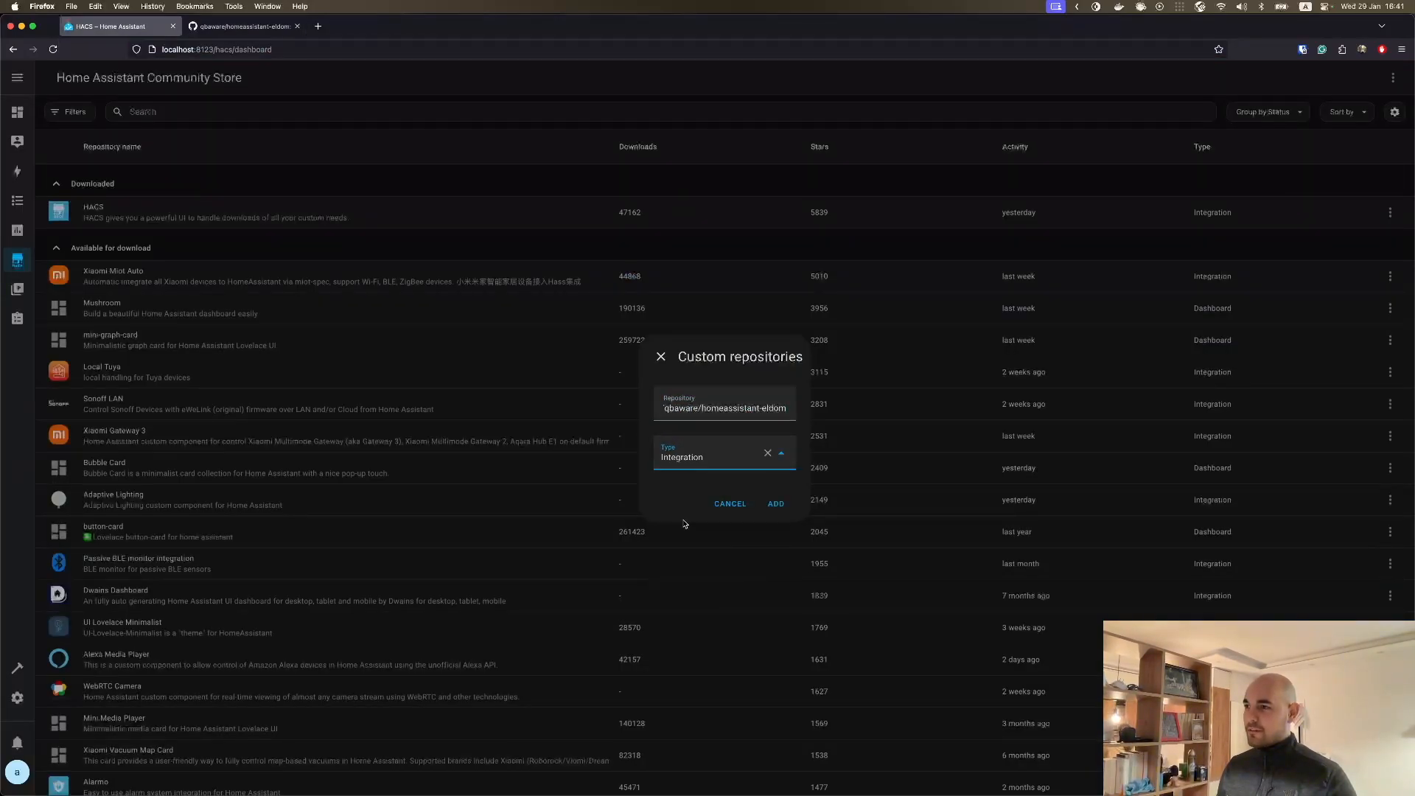
{"action": "left_click", "coordinate": [776, 505]}
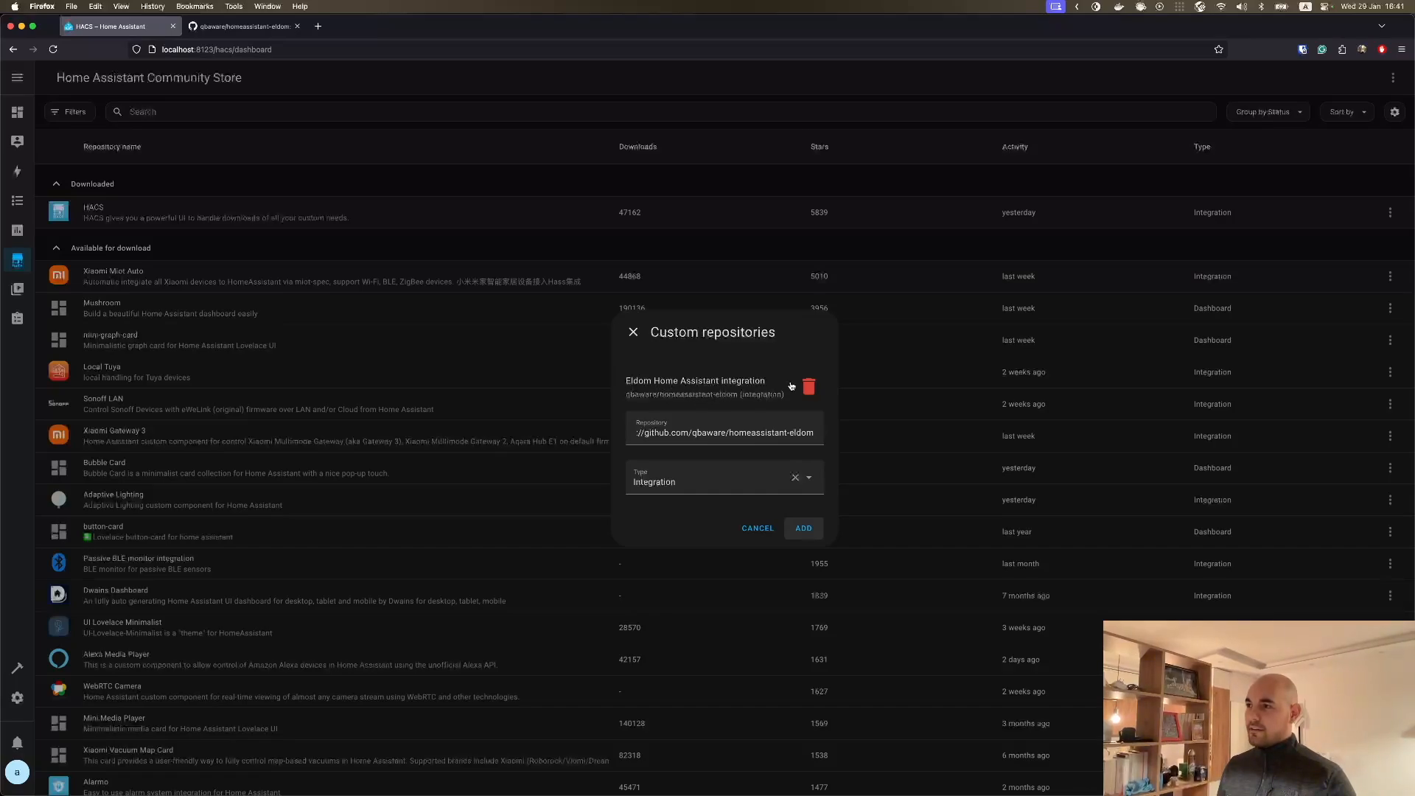
Step: Close the custom repositories dialog, search HACS for "eldom" and open the Eldom Home Assistant integration page
{"action": "left_click", "coordinate": [633, 333]}
{"action": "left_click", "coordinate": [246, 112]}
{"action": "type", "text": "eldom"}
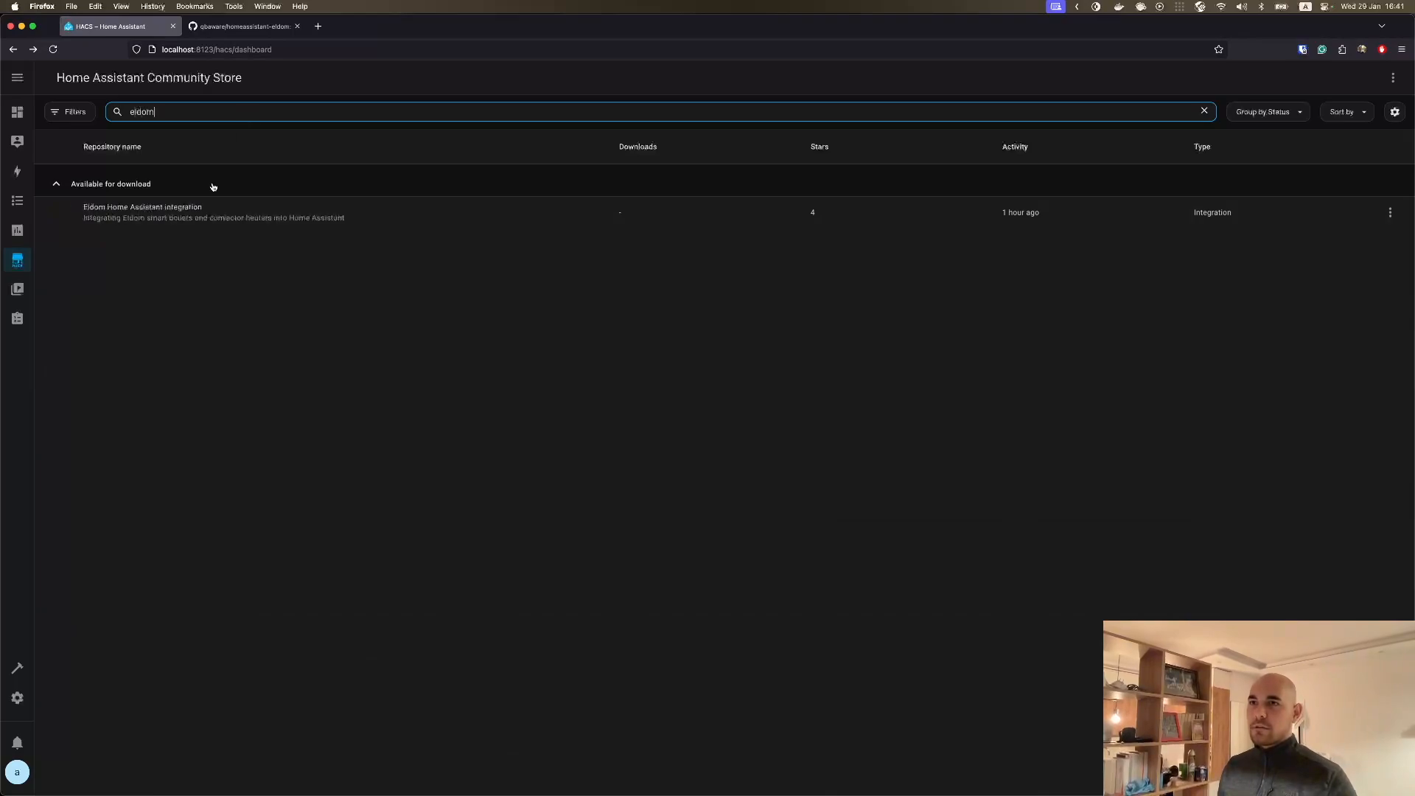
{"action": "left_click", "coordinate": [197, 215]}
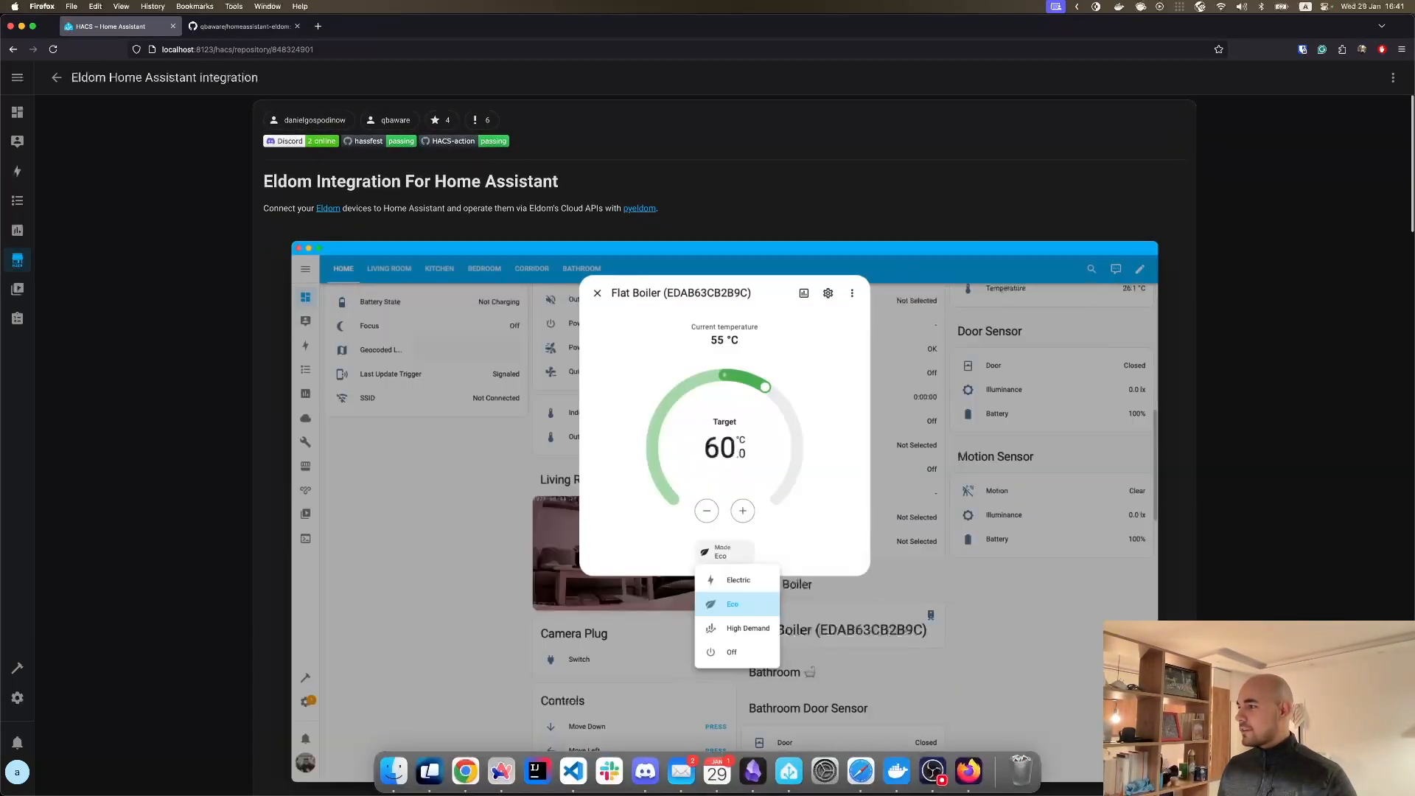
Step: Download version 3.2.2 of the Eldom Home Assistant integration
{"action": "left_click", "coordinate": [1354, 765]}
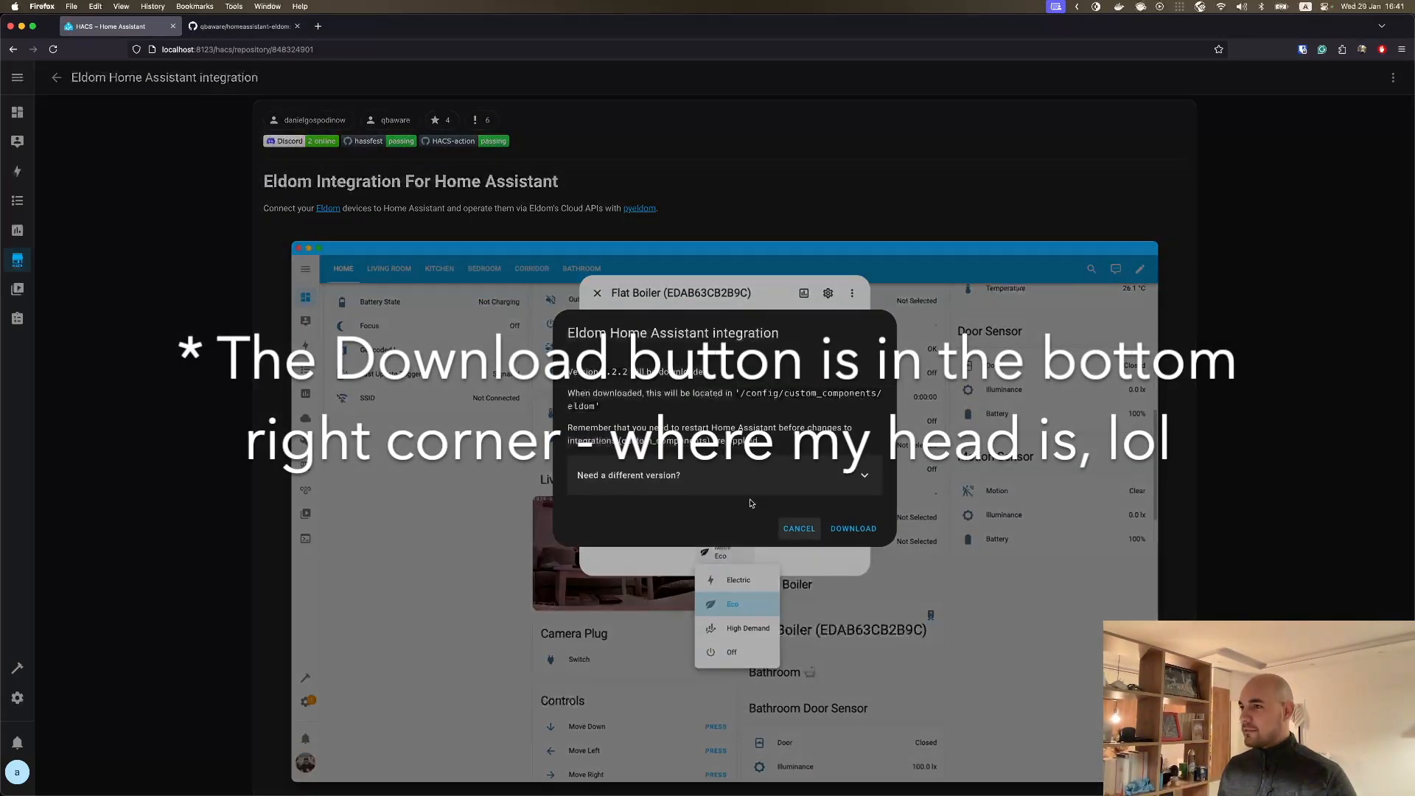
{"action": "left_click", "coordinate": [642, 477]}
{"action": "left_click", "coordinate": [685, 440]}
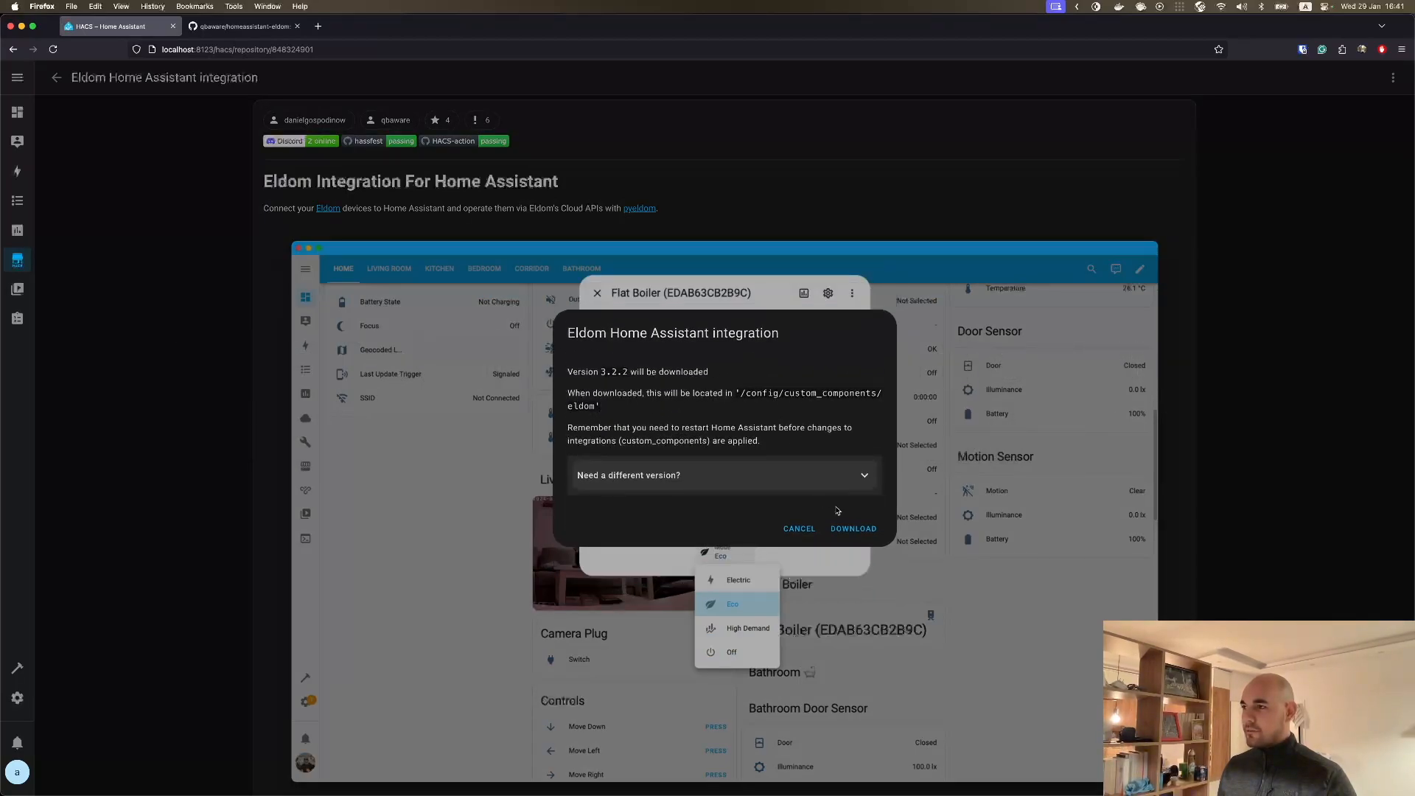
{"action": "left_click", "coordinate": [852, 528]}
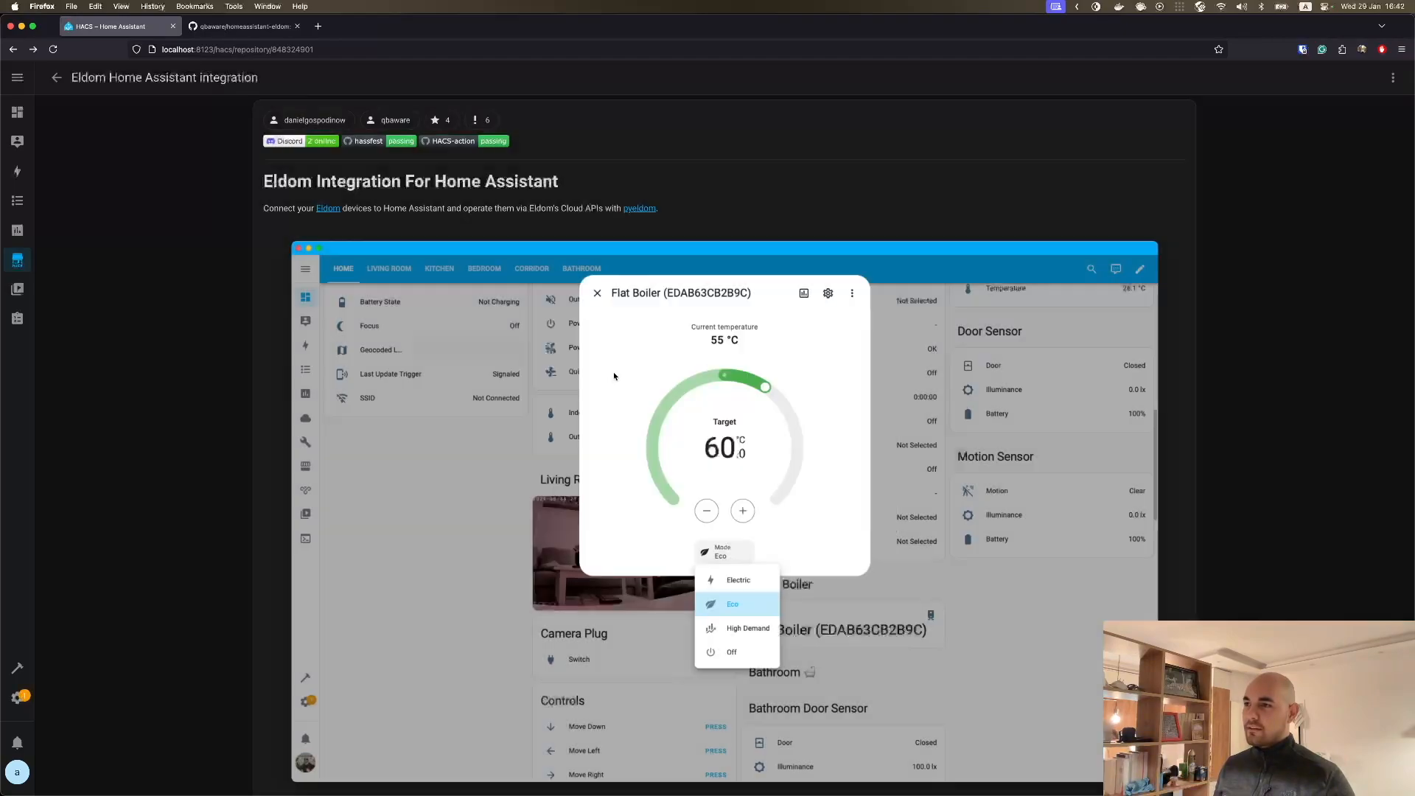
Step: Read through the Eldom integration's README down to its HACS installation steps, including the restart instruction
{"action": "scroll", "coordinate": [247, 380], "scroll_direction": "down", "scroll_amount": 10}
{"action": "scroll", "coordinate": [247, 380], "scroll_direction": "down", "scroll_amount": 7}
{"action": "scroll", "coordinate": [248, 379], "scroll_direction": "up", "scroll_amount": 15}
{"action": "scroll", "coordinate": [248, 374], "scroll_direction": "down", "scroll_amount": 20}
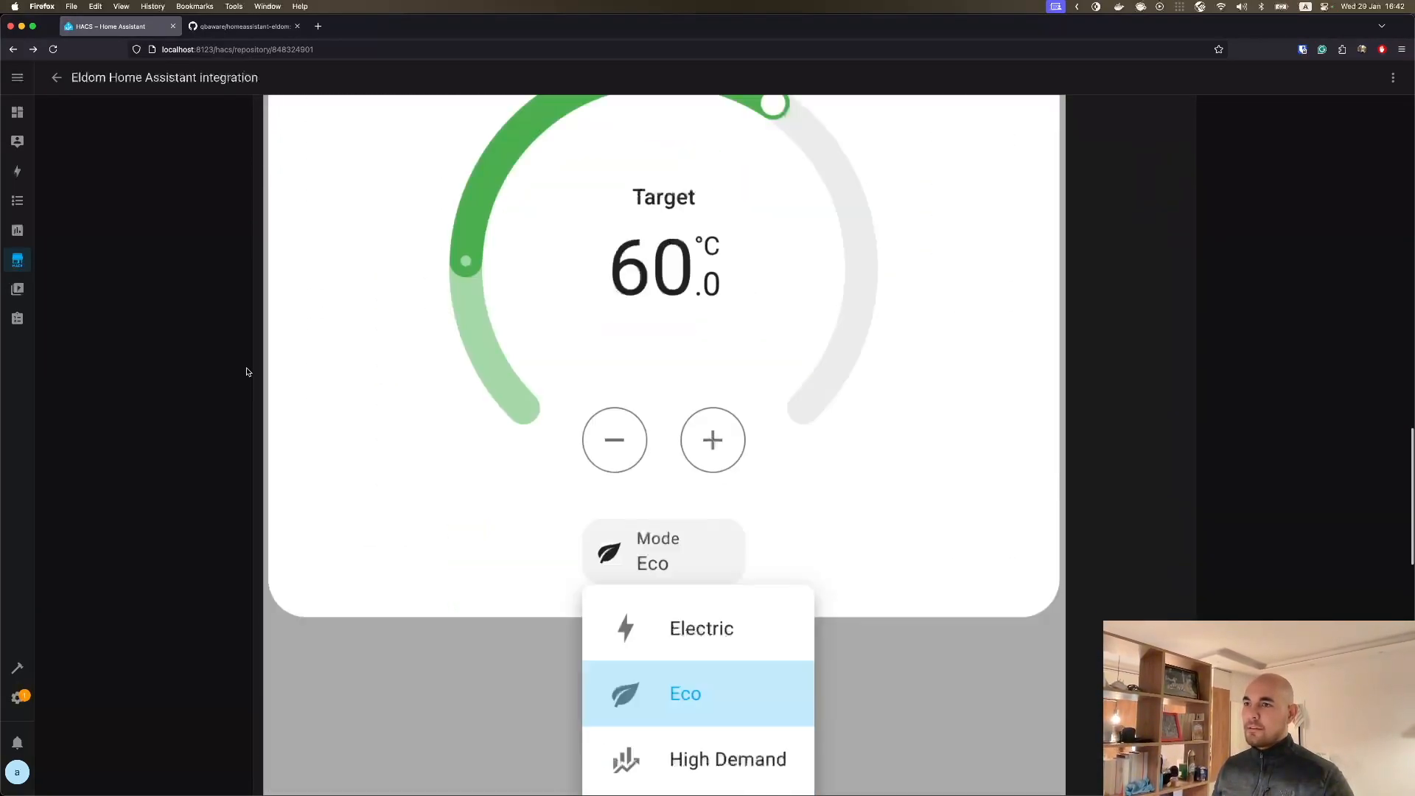
{"action": "scroll", "coordinate": [247, 371], "scroll_direction": "down", "scroll_amount": 10}
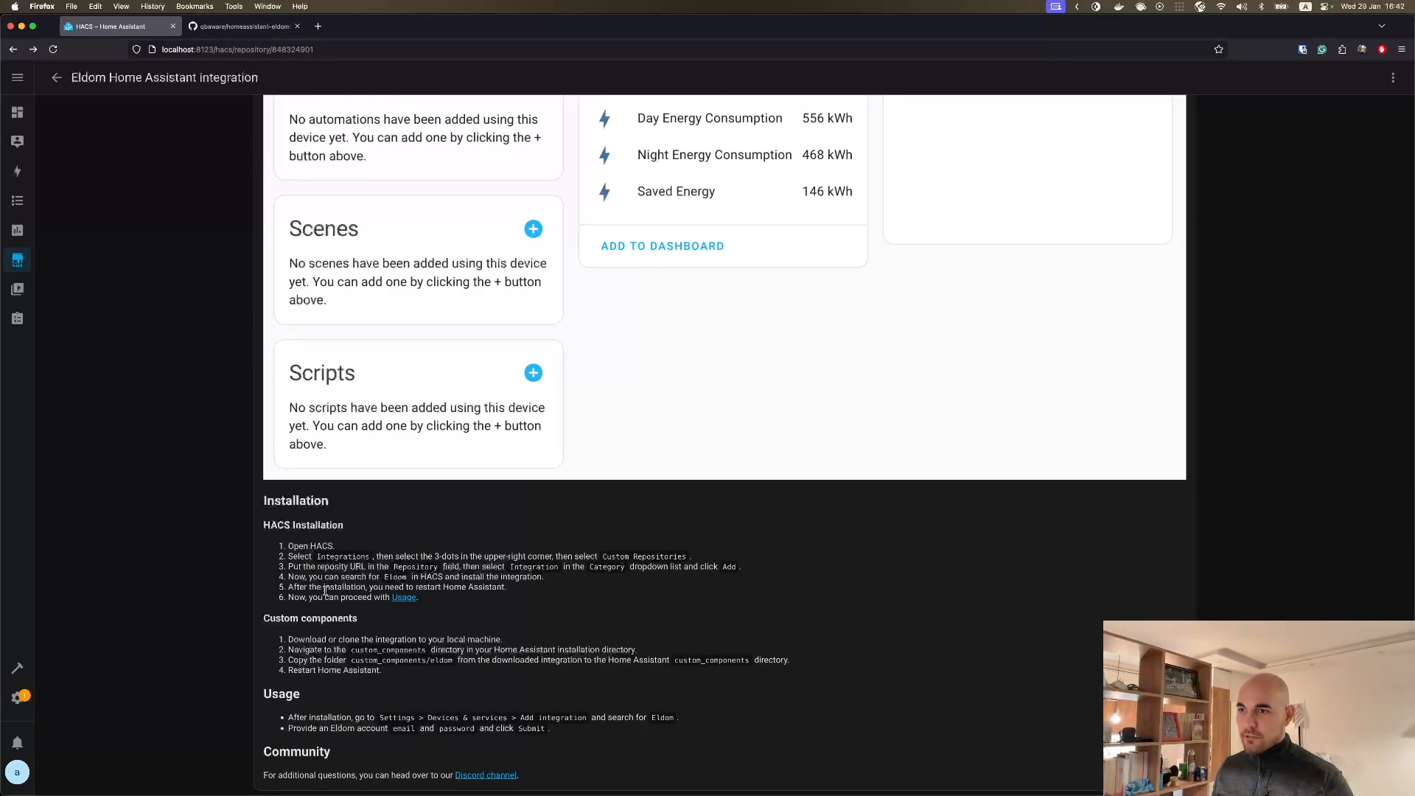
{"action": "left_click_drag", "start_coordinate": [504, 587], "coordinate": [288, 587]}
{"action": "left_click", "coordinate": [306, 590]}
{"action": "scroll", "coordinate": [42, 409], "scroll_direction": "up", "scroll_amount": 15}
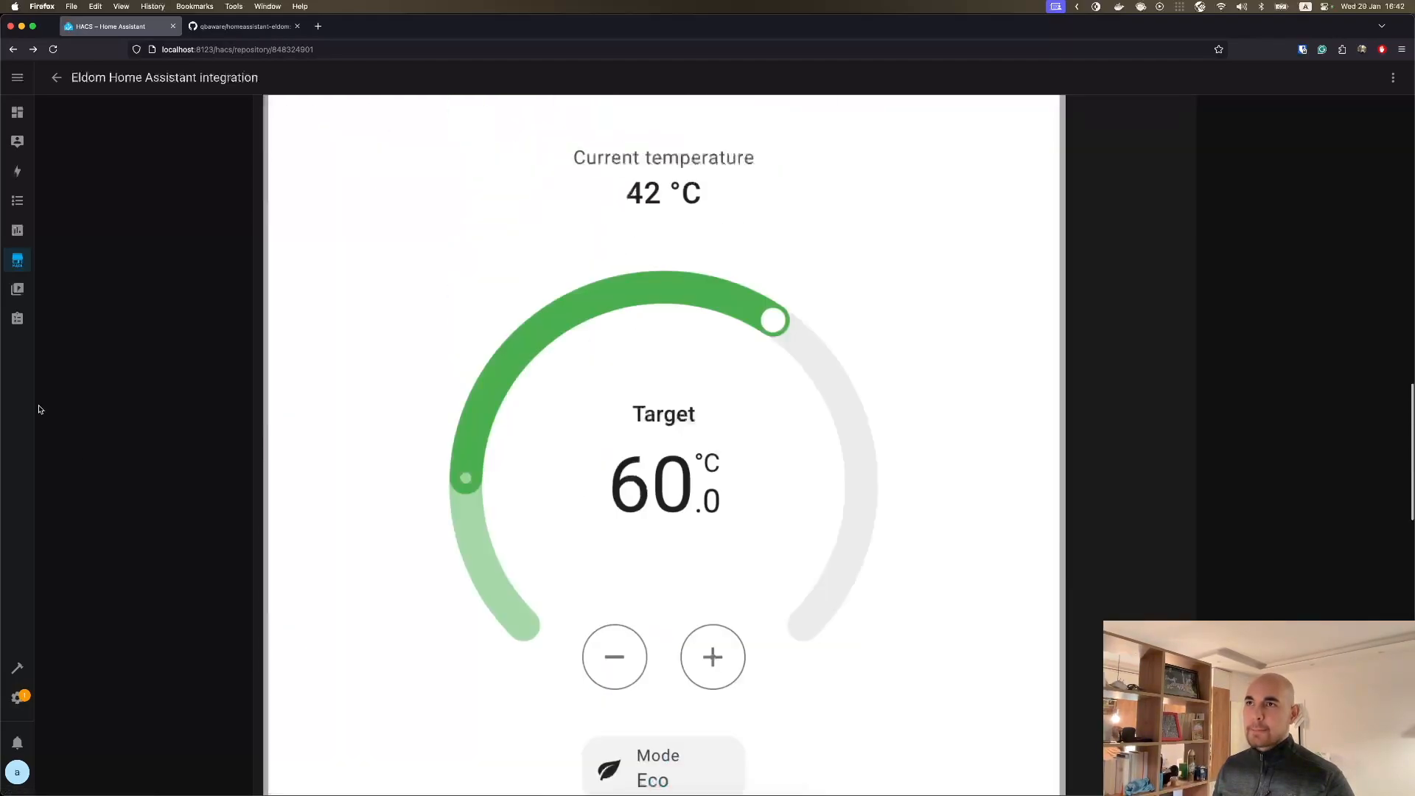
Step: Go to the Home Assistant settings, restart the system through the "Restart required" repair and close its dialog
{"action": "left_click", "coordinate": [56, 79]}
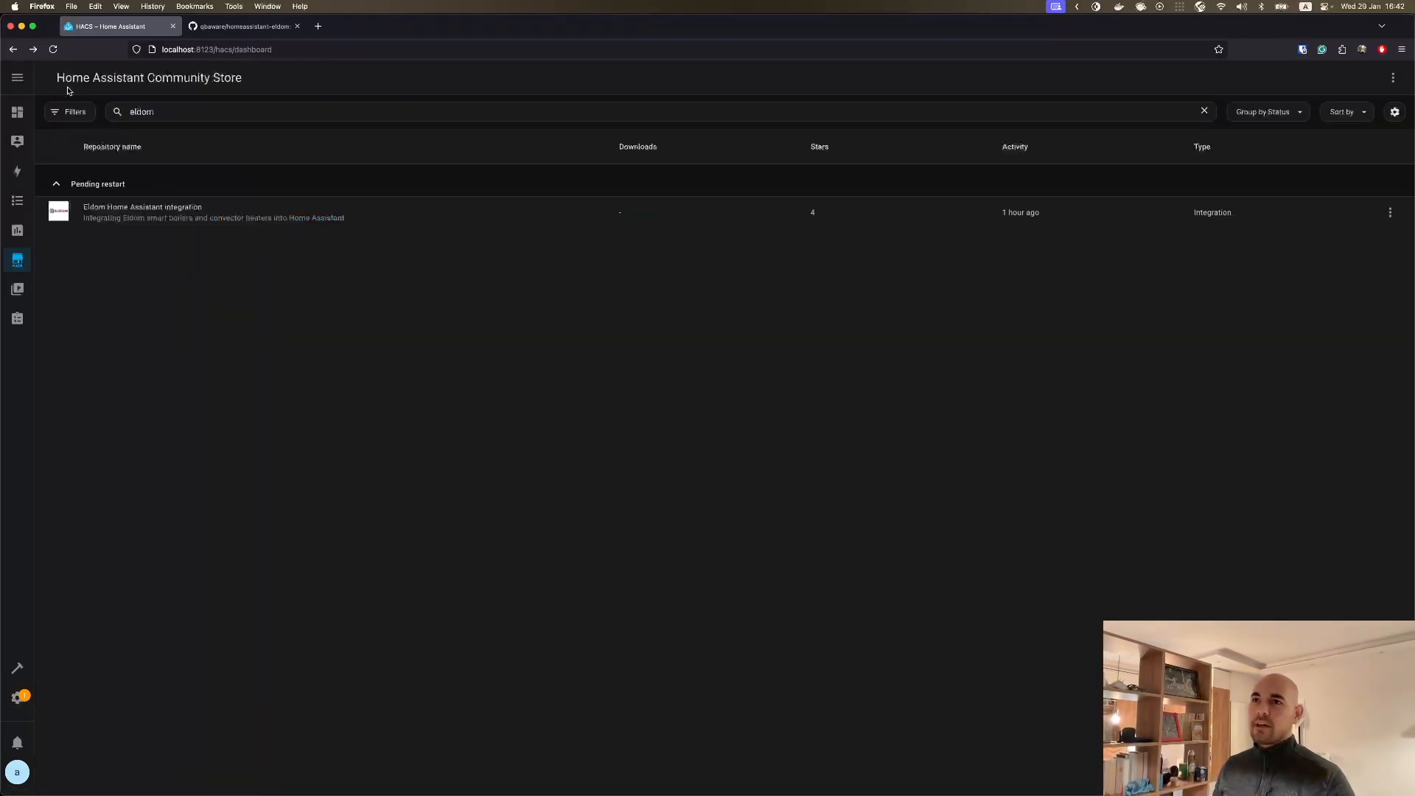
{"action": "left_click", "coordinate": [17, 697]}
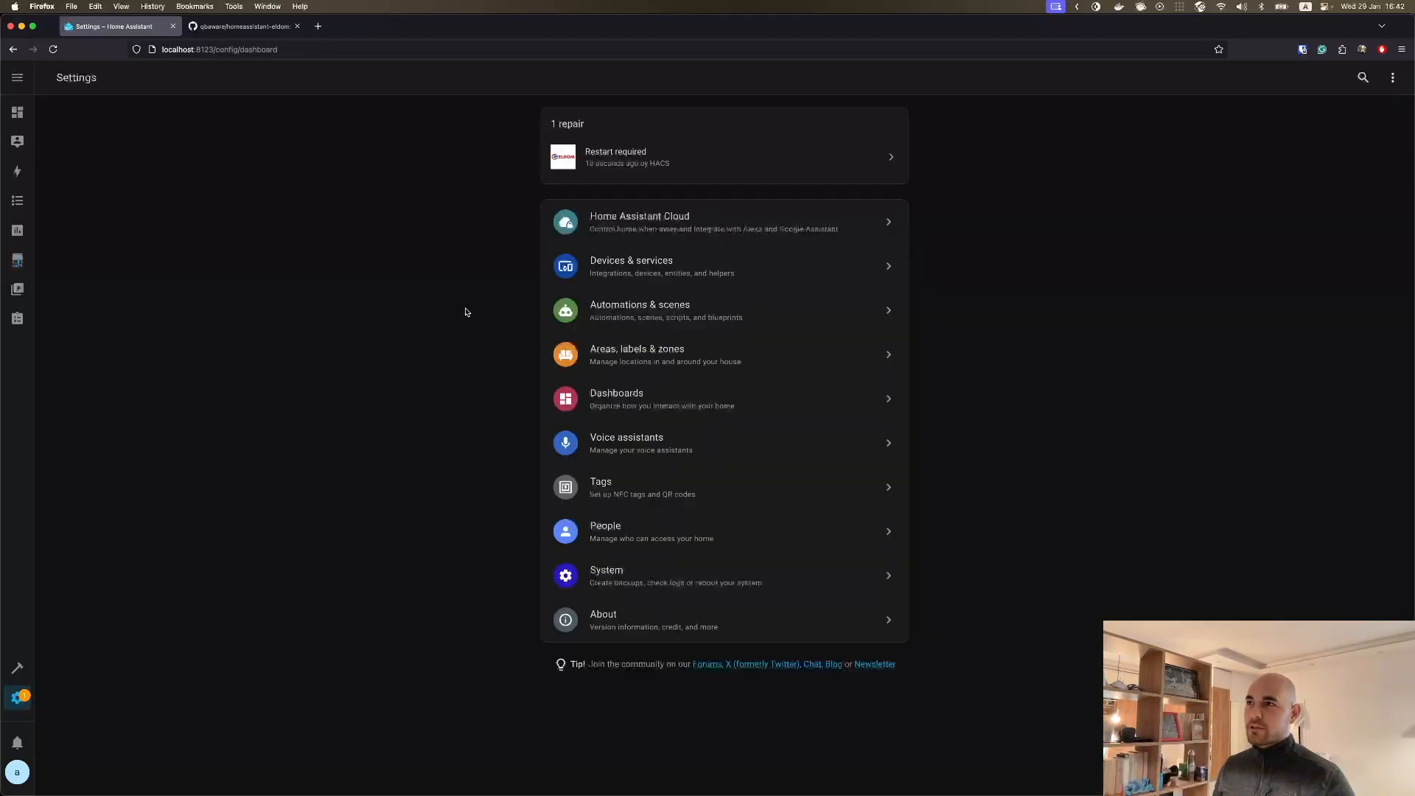
{"action": "left_click", "coordinate": [640, 168]}
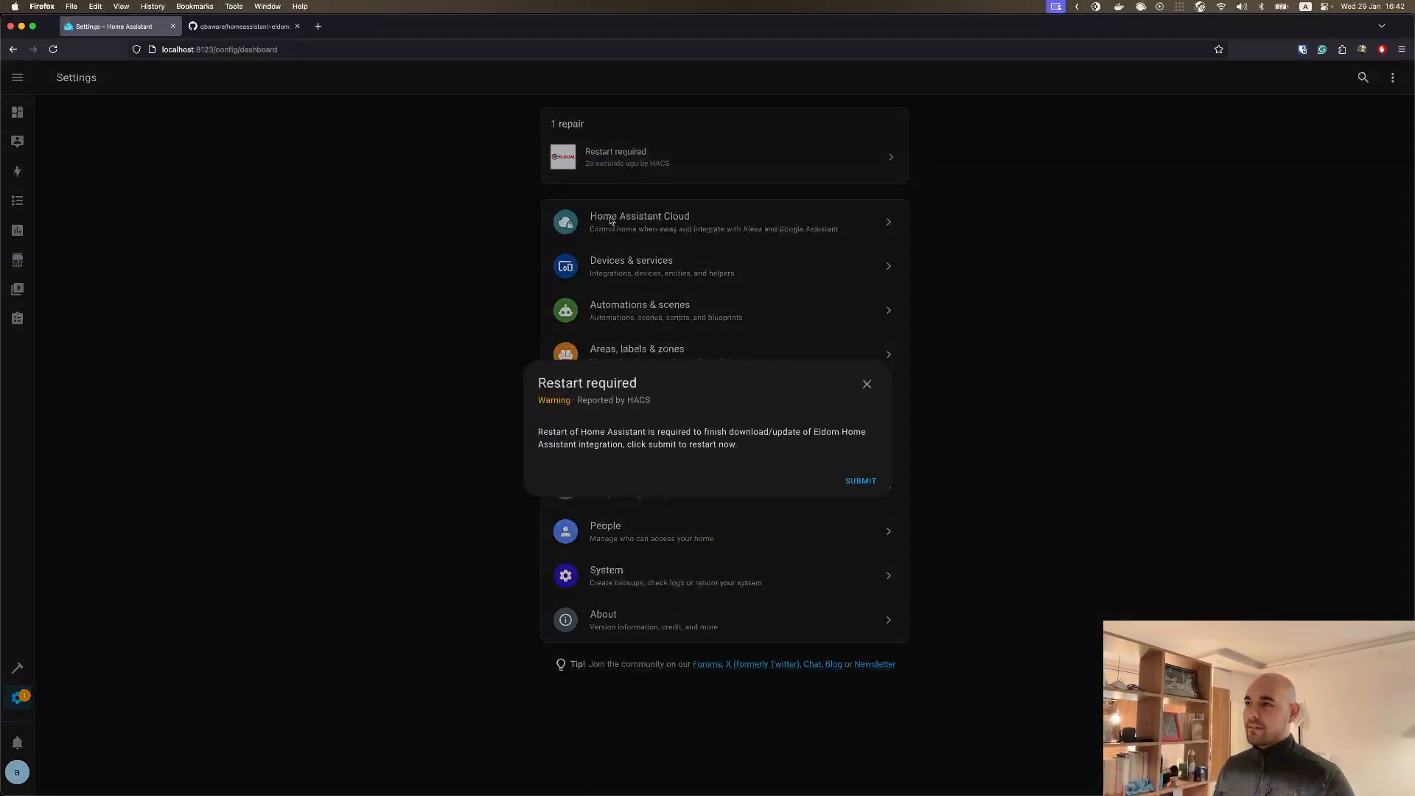
{"action": "left_click", "coordinate": [867, 383]}
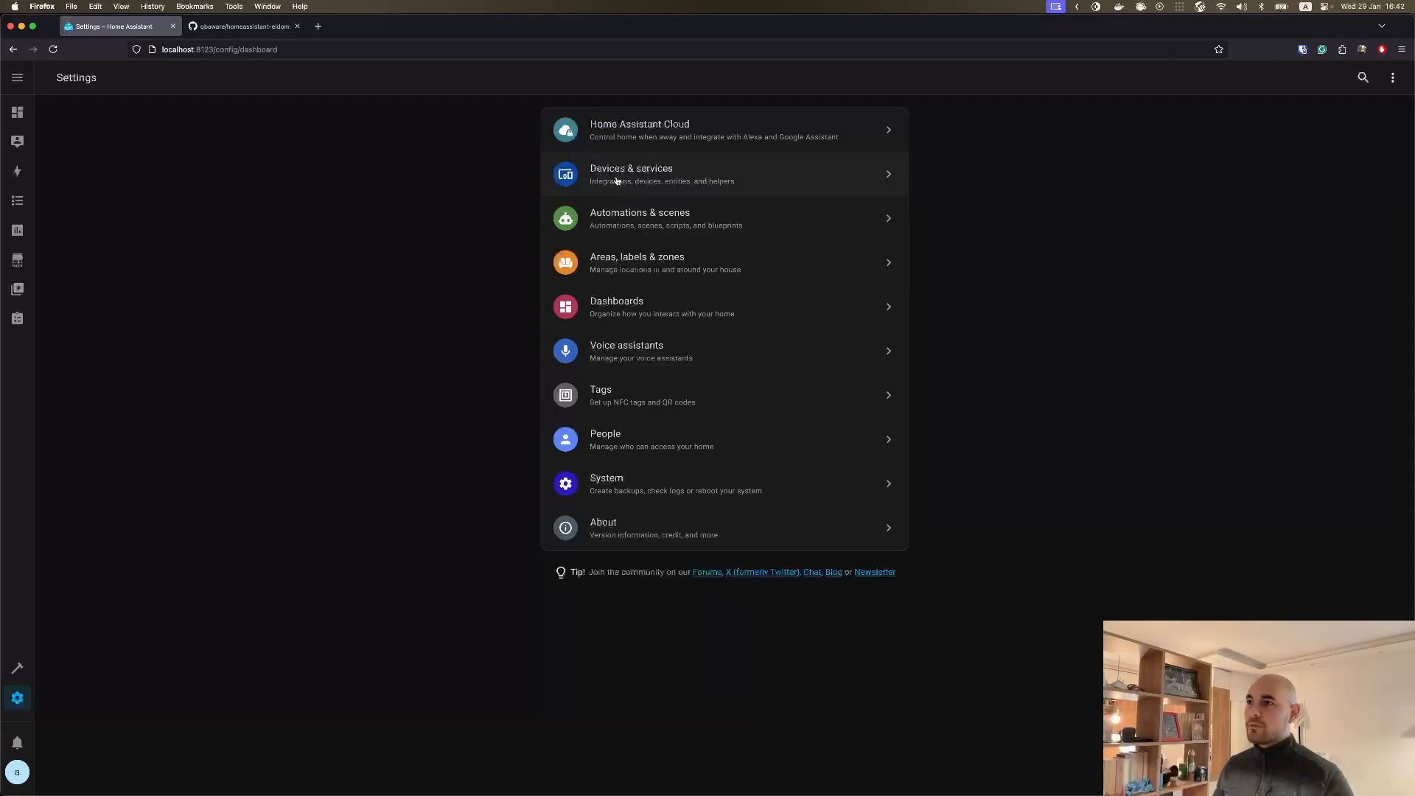
Step: Start adding a new integration under Devices & services, searching the brands for "eldom" and choosing Eldom
{"action": "left_click", "coordinate": [665, 176]}
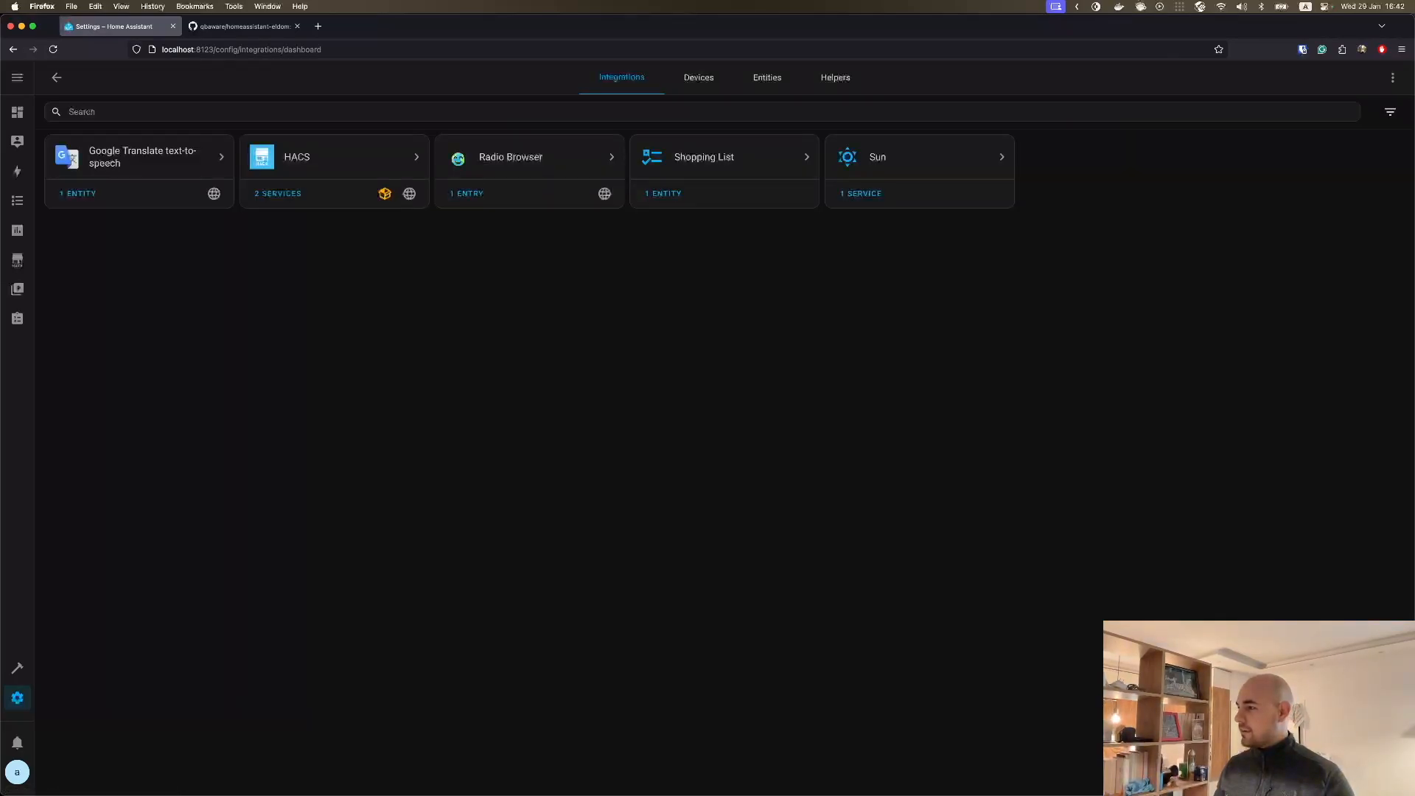
{"action": "left_click", "coordinate": [1340, 766]}
{"action": "type", "text": "eldom"}
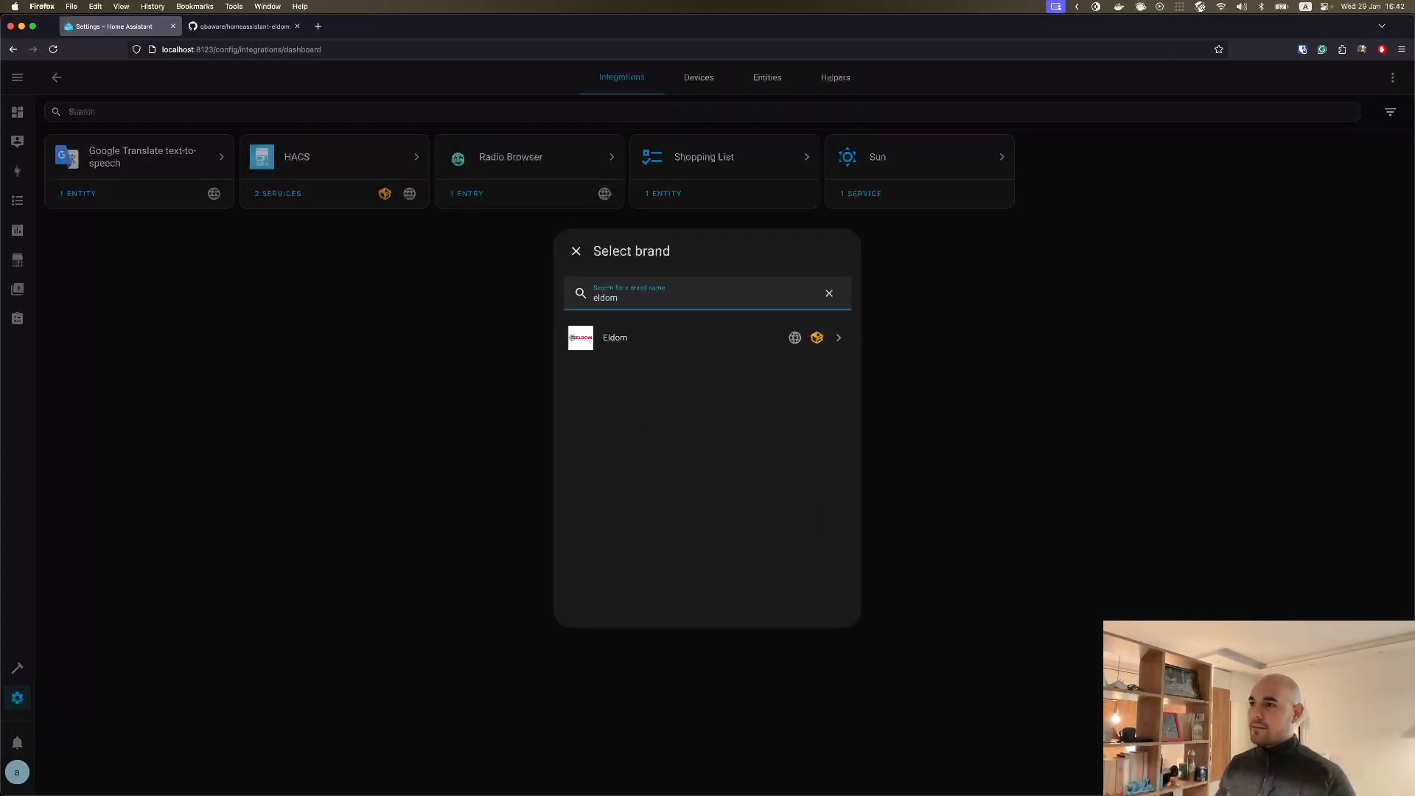
{"action": "left_click", "coordinate": [620, 346]}
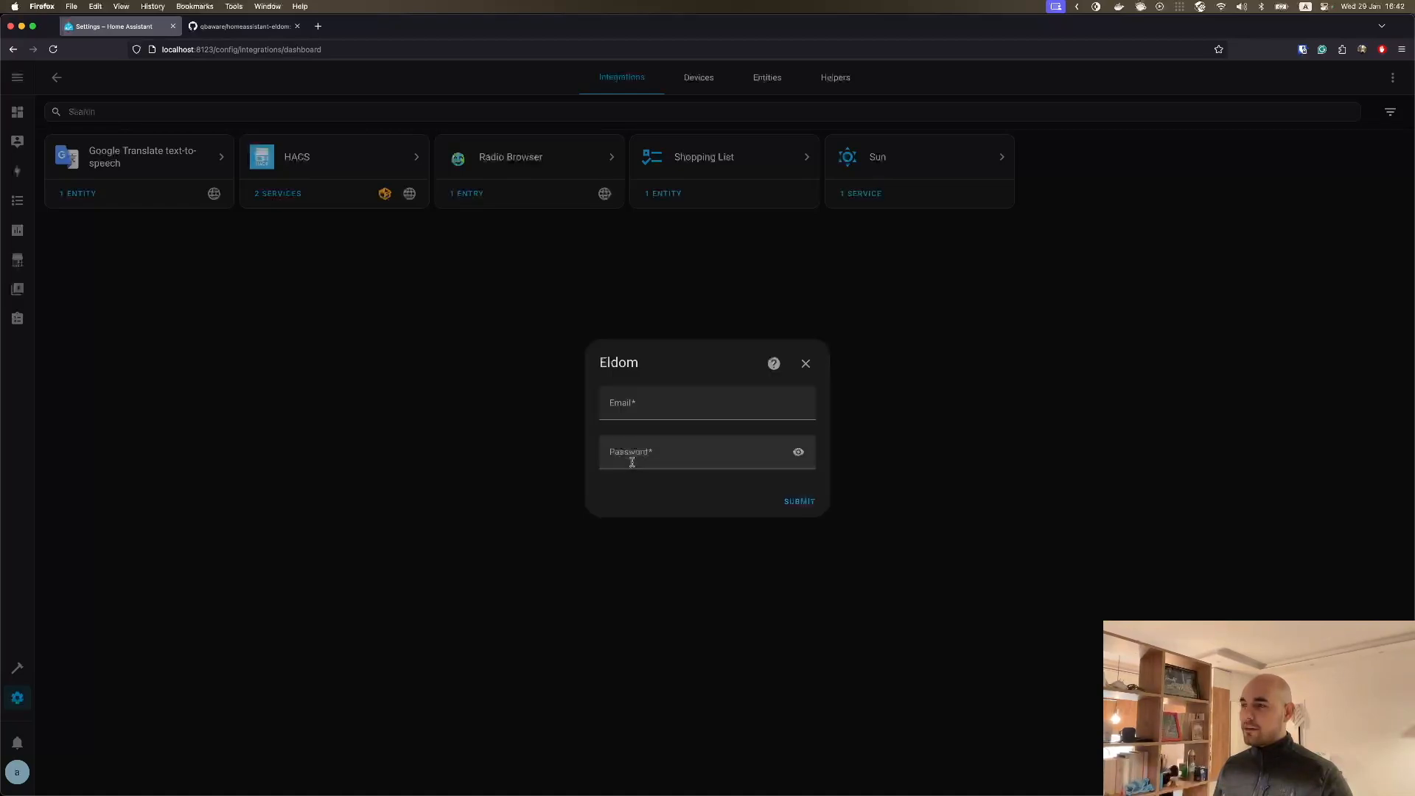
Step: Enter the Eldom account's email and password, submit them, and finish the setup without assigning areas to the boilers
{"action": "left_click", "coordinate": [643, 409]}
{"action": "left_click", "coordinate": [623, 453]}
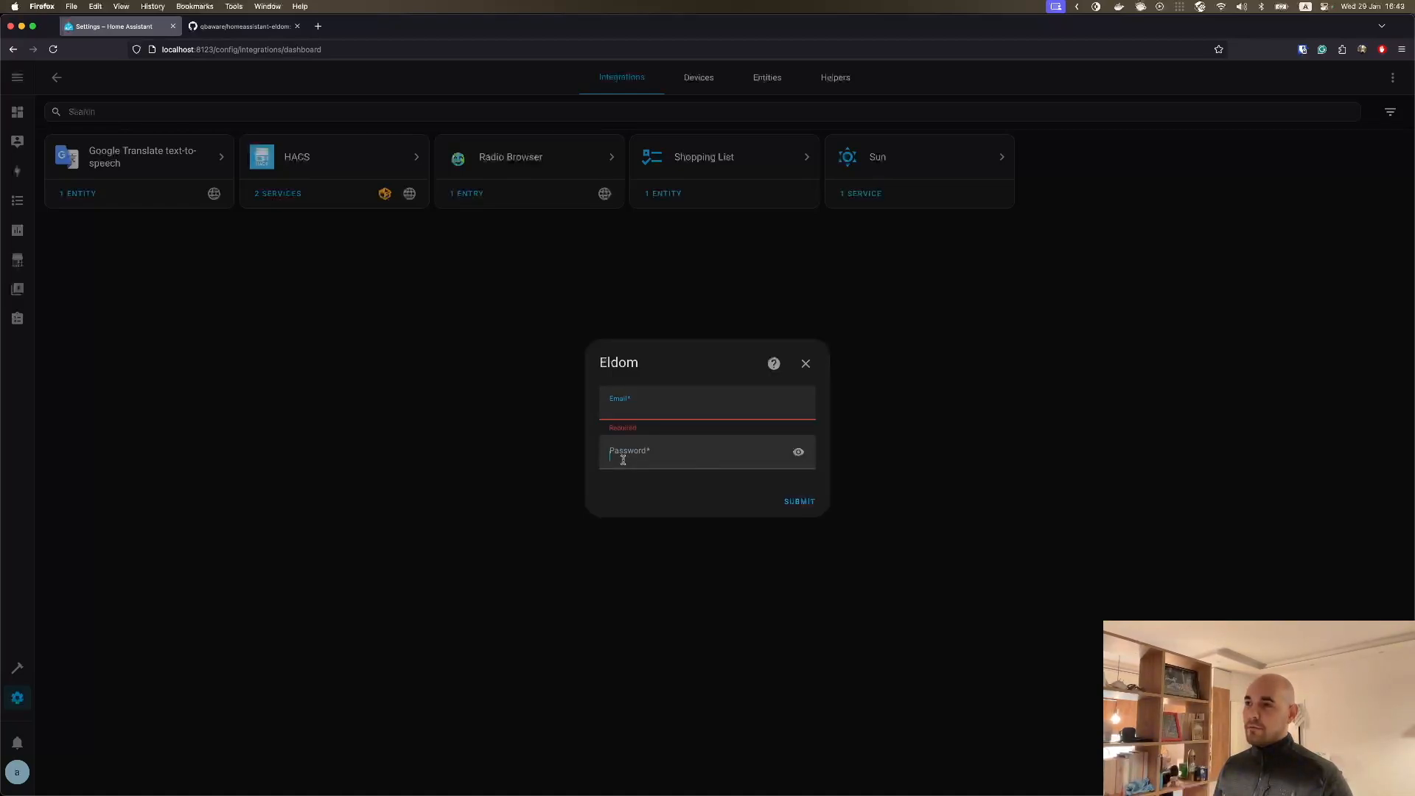
{"action": "left_click", "coordinate": [628, 404]}
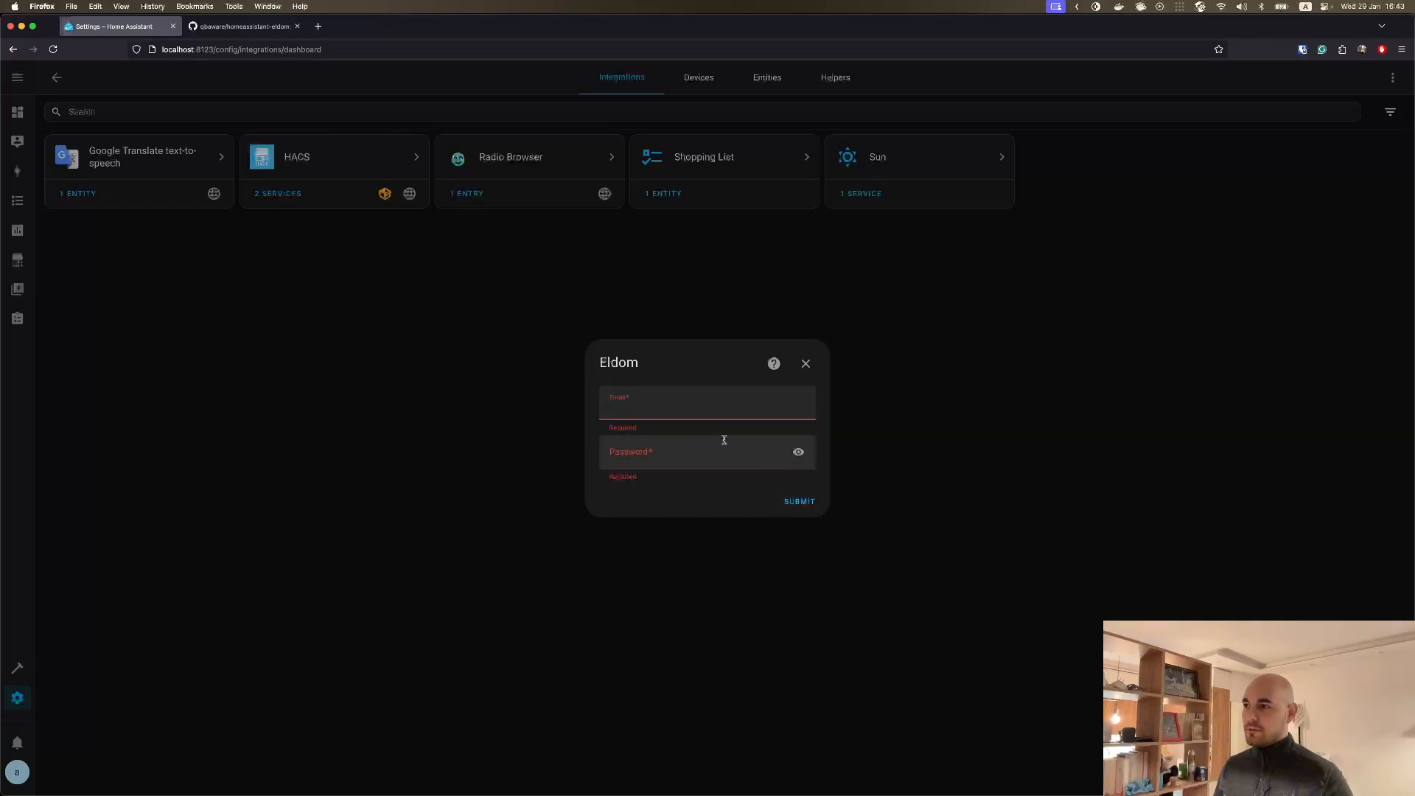
{"action": "left_click", "coordinate": [650, 403]}
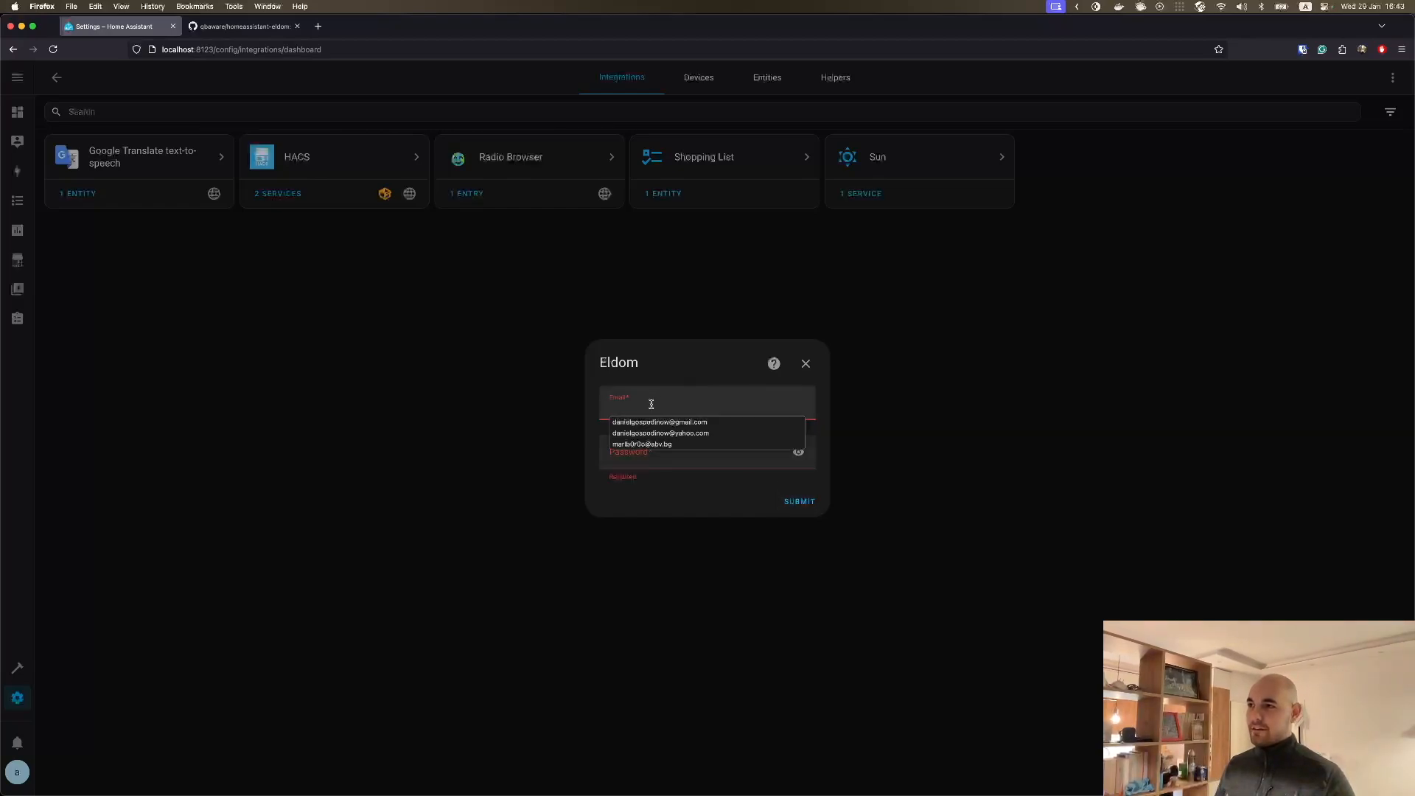
{"action": "left_click", "coordinate": [681, 433]}
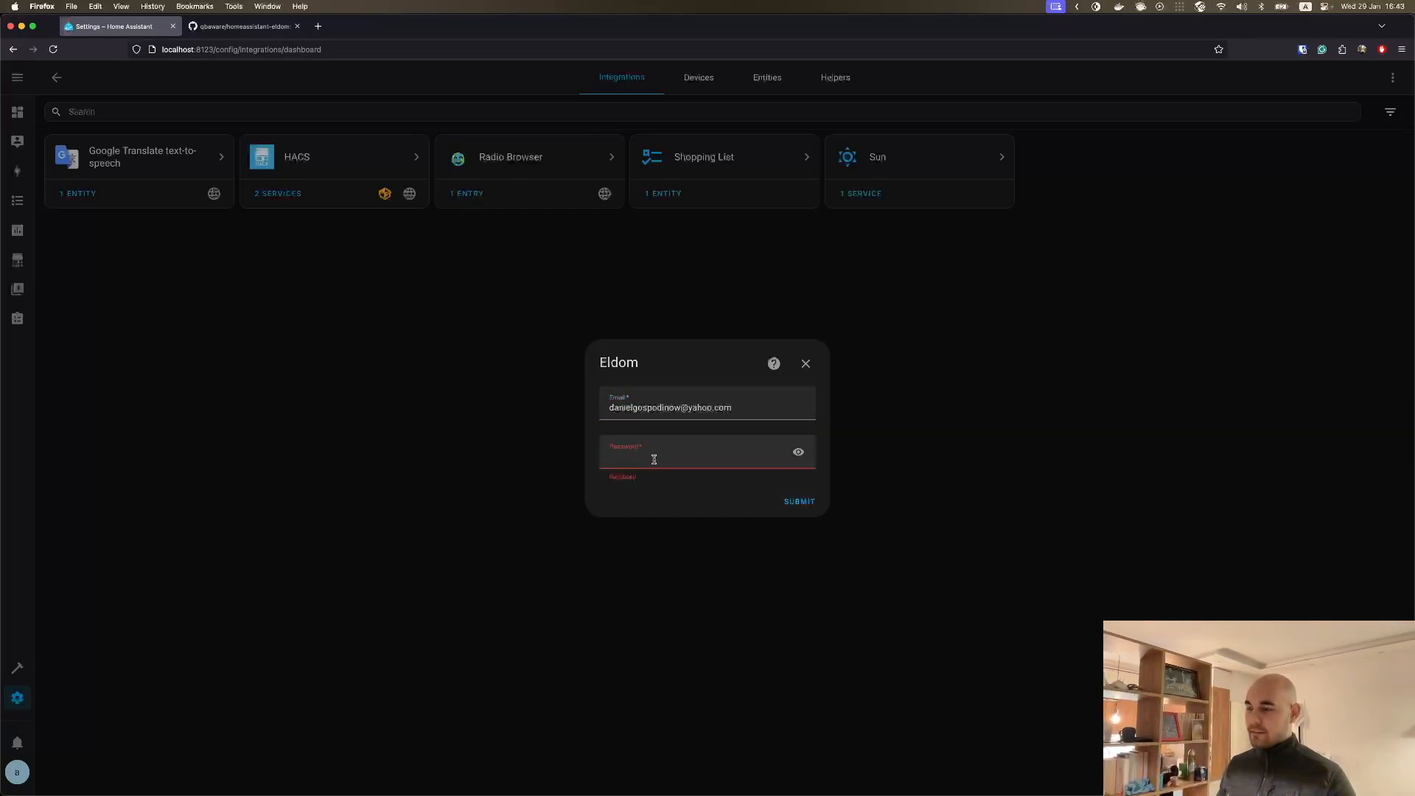
{"action": "type", "text": "••••"}
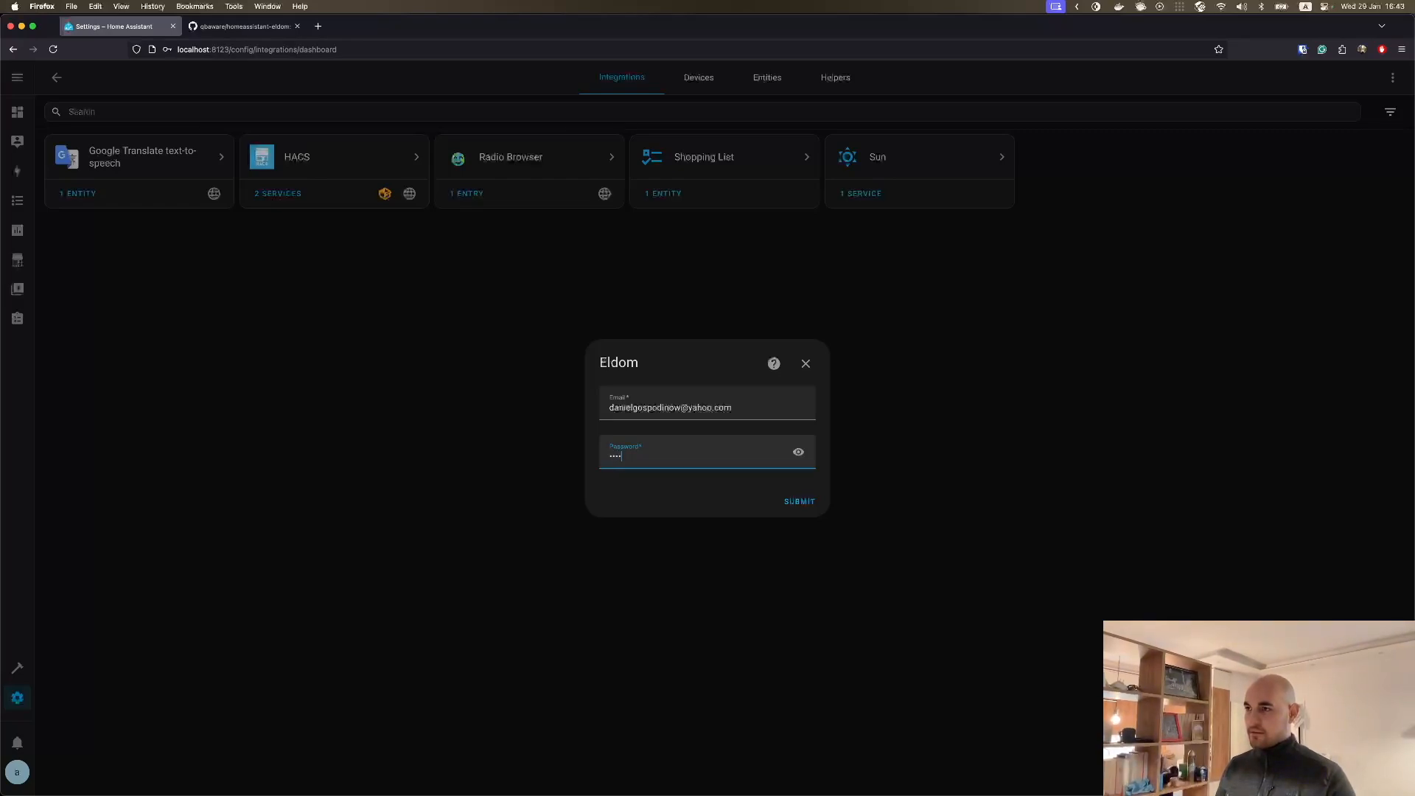
{"action": "key", "text": "Return"}
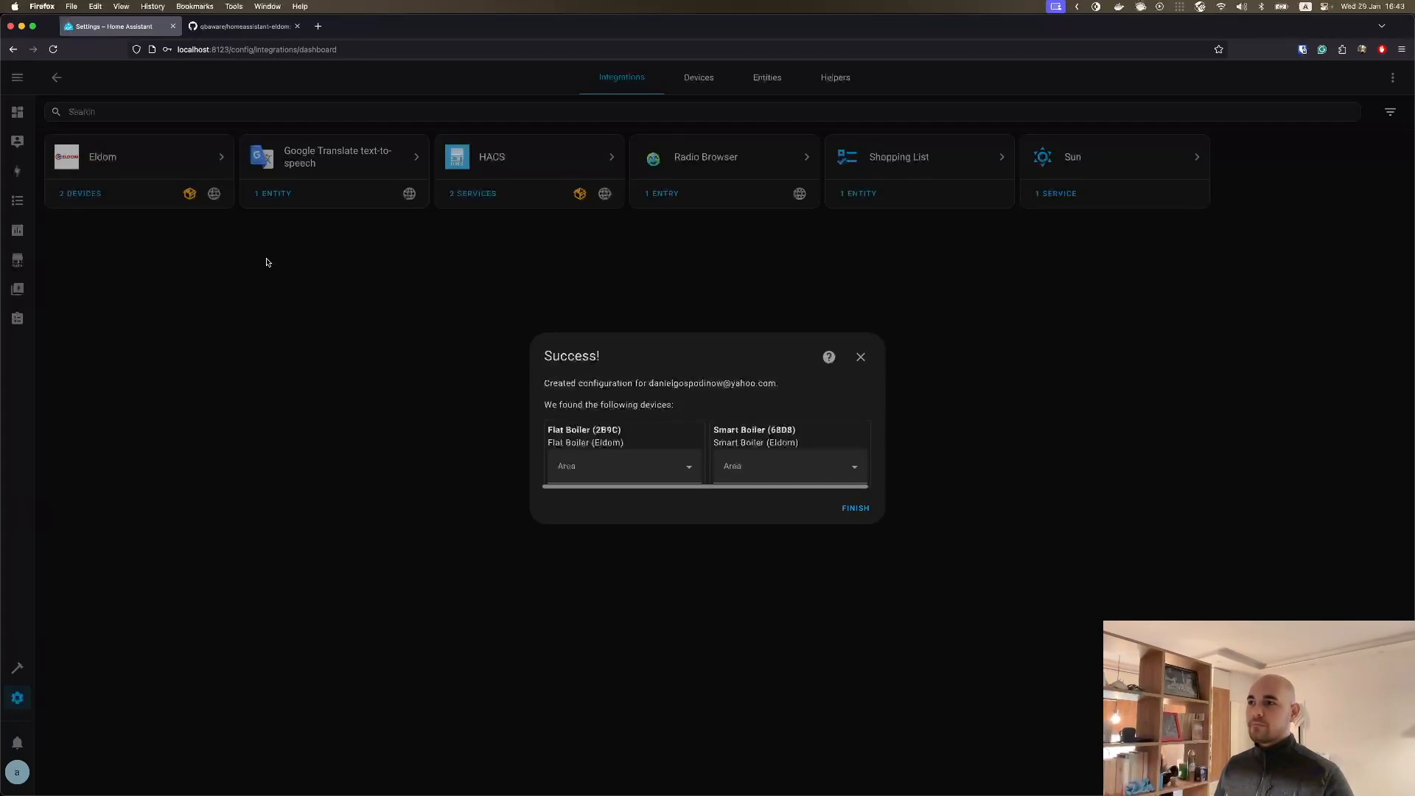
{"action": "left_click", "coordinate": [858, 512]}
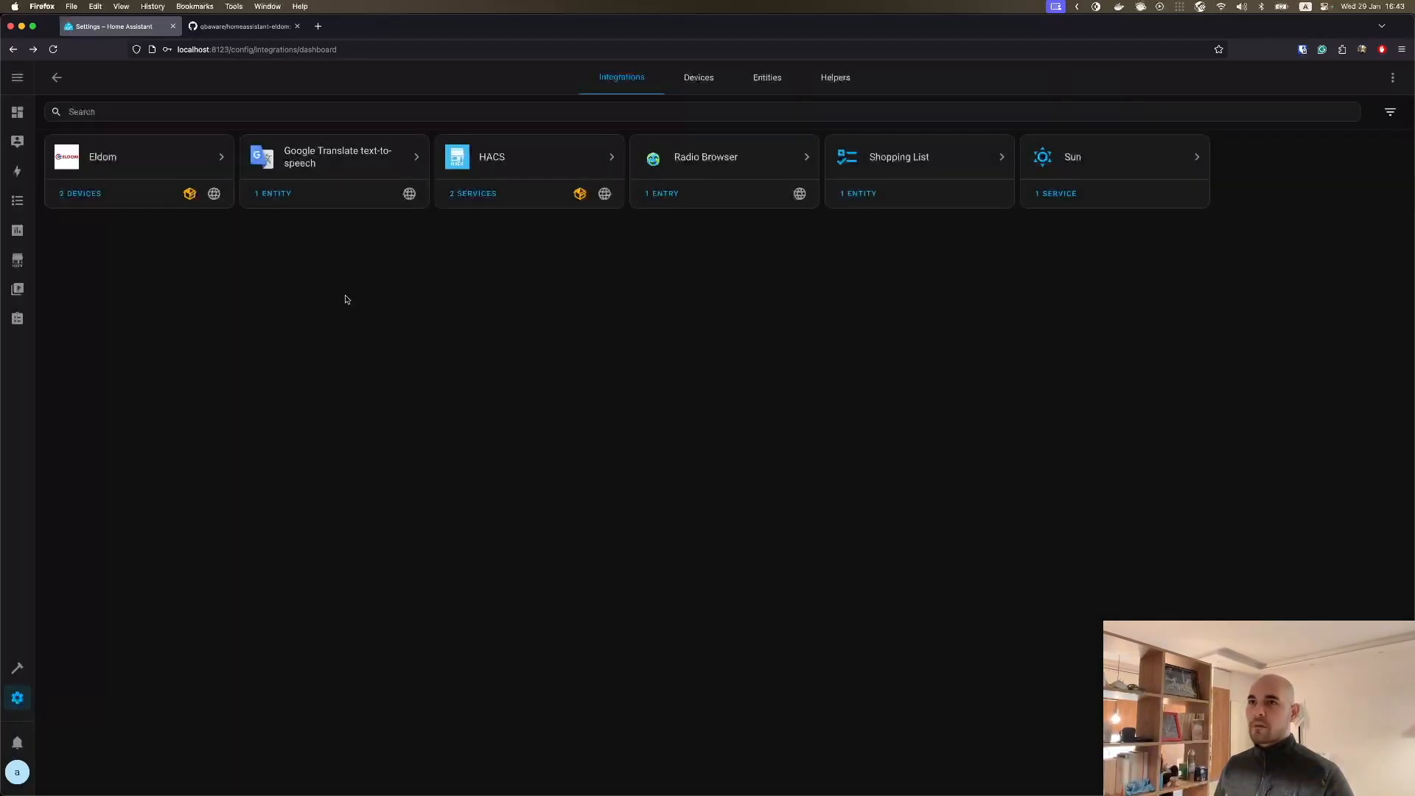
Step: View the Eldom integration's device list, check the entities list and return to the devices
{"action": "left_click", "coordinate": [82, 193]}
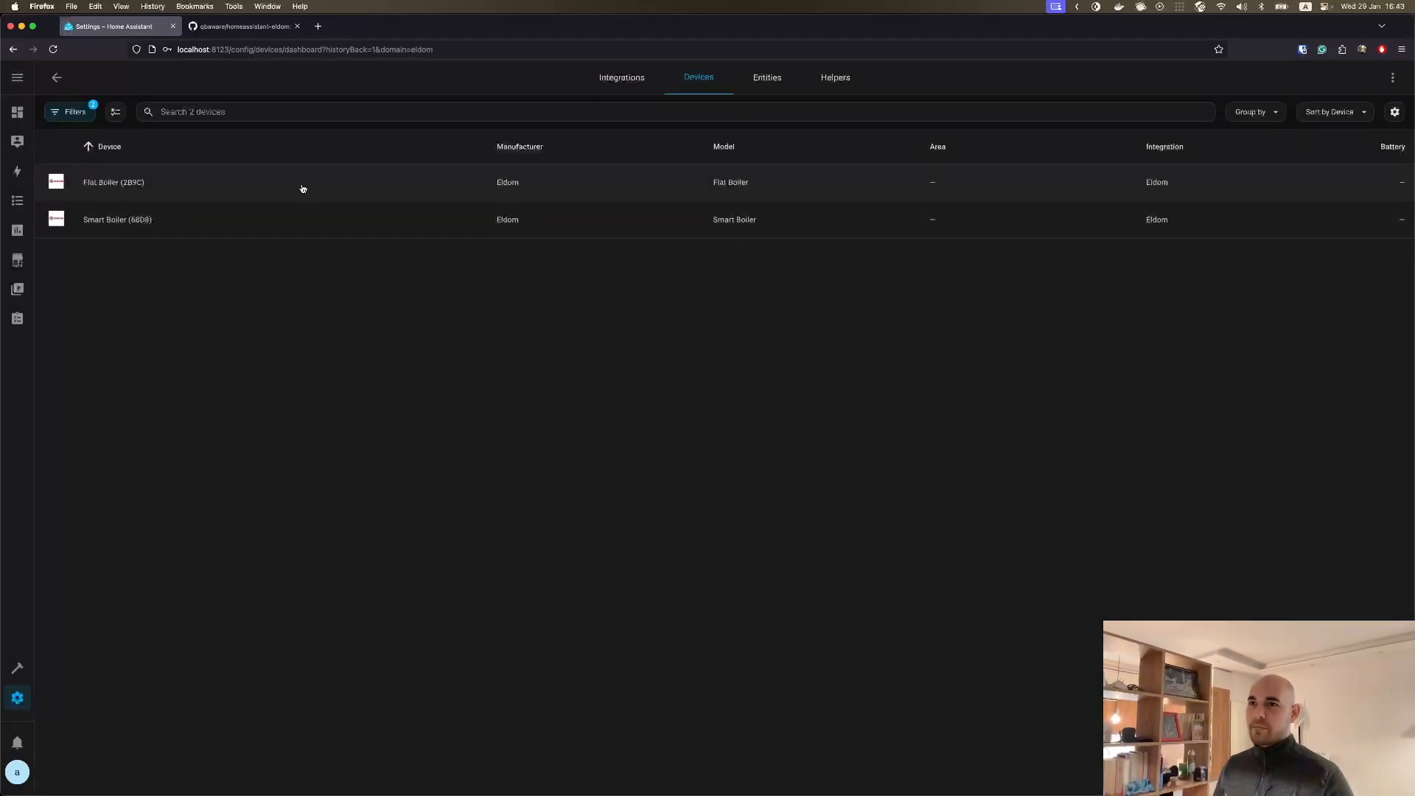
{"action": "left_click", "coordinate": [58, 78]}
{"action": "left_click", "coordinate": [72, 193]}
{"action": "left_click", "coordinate": [57, 78]}
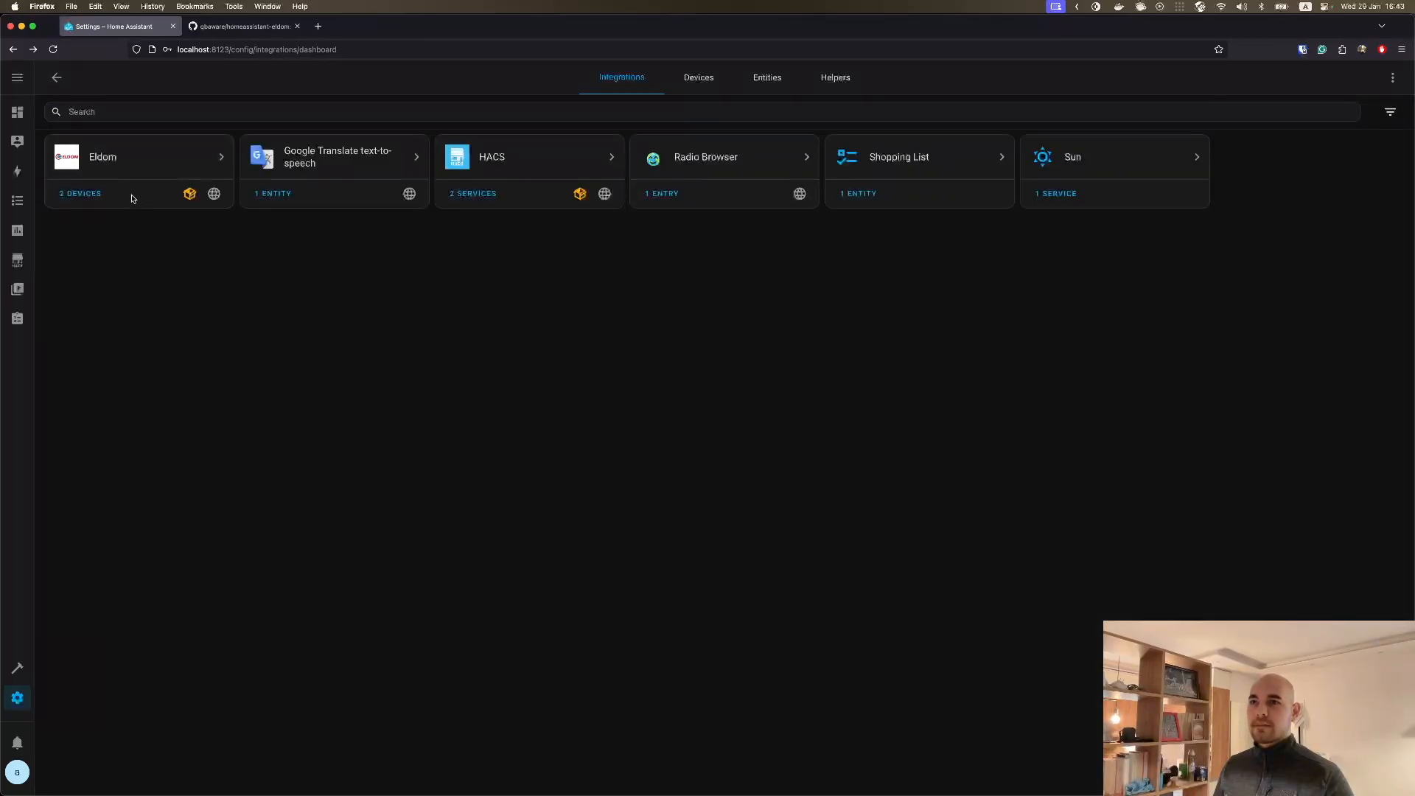
{"action": "left_click", "coordinate": [81, 194]}
{"action": "left_click", "coordinate": [767, 77]}
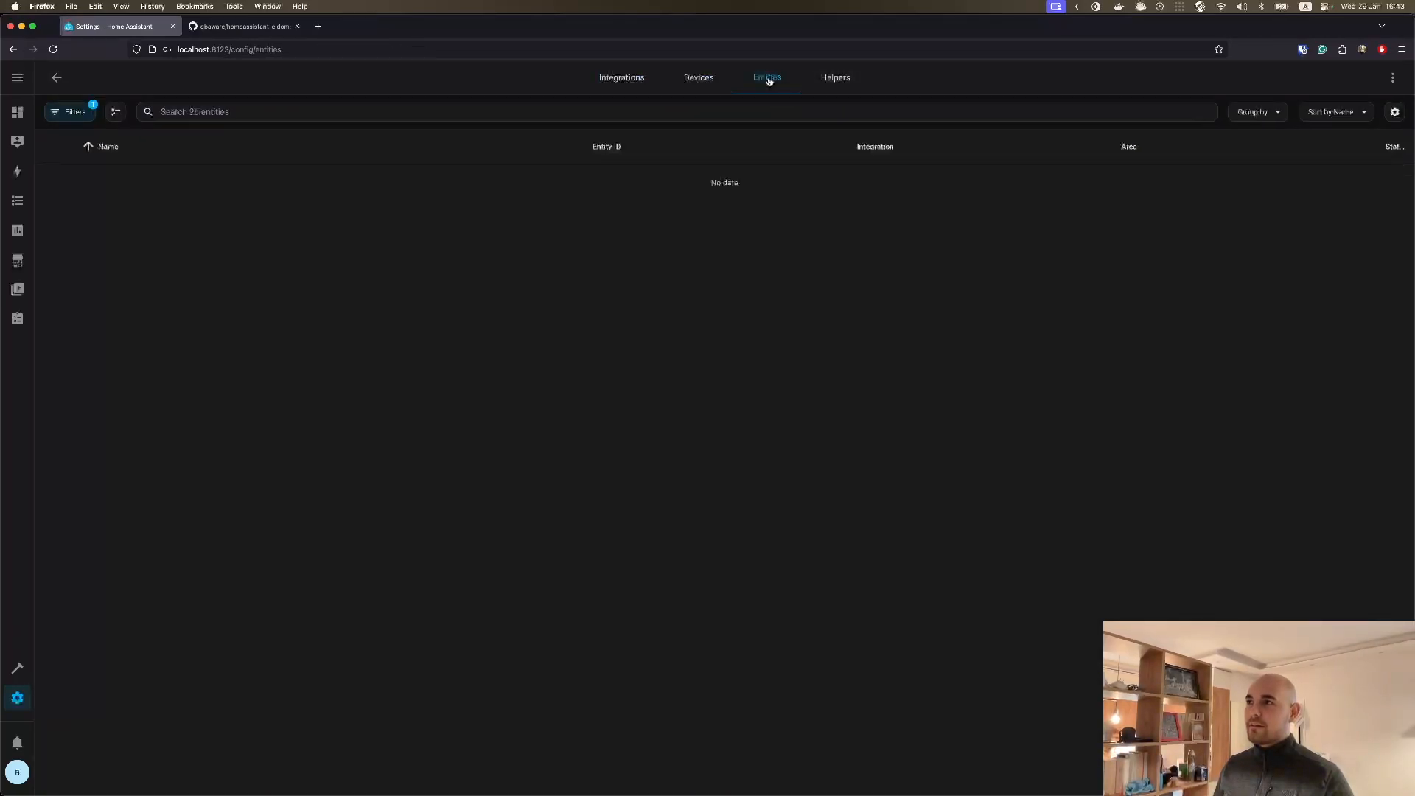
{"action": "left_click", "coordinate": [693, 85]}
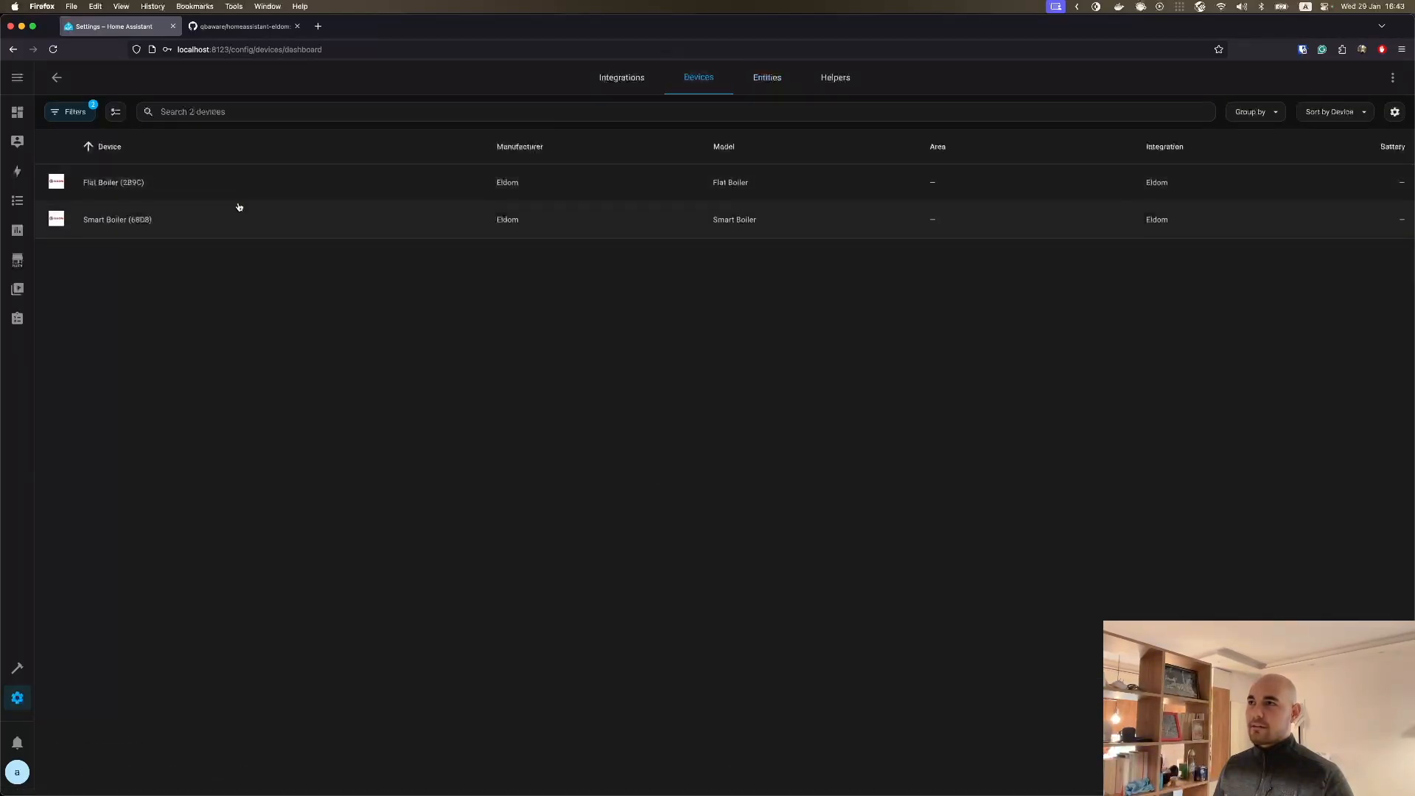
Step: Inspect the device pages of the Flat Boiler and the Smart Boiler, then go back to the settings overview
{"action": "left_click", "coordinate": [432, 188]}
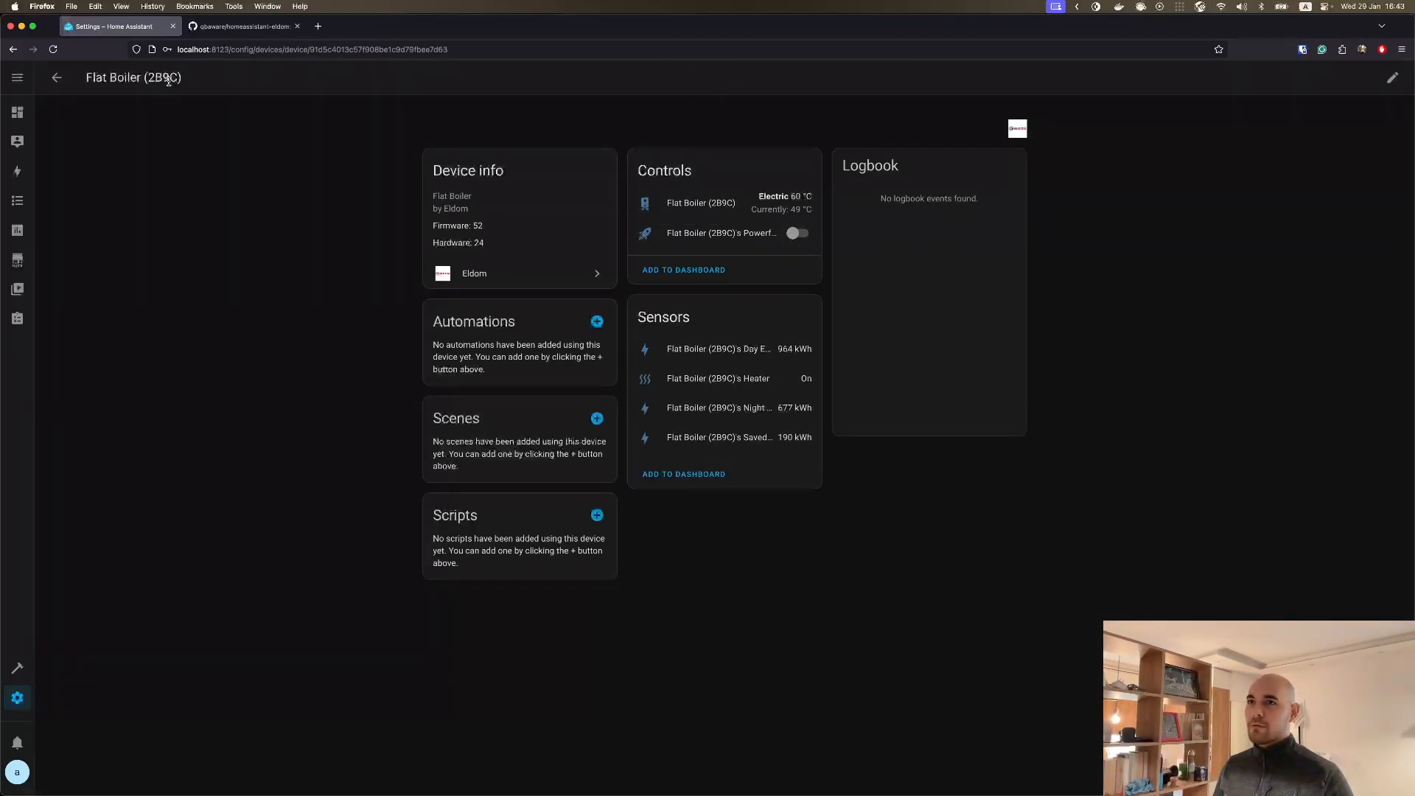
{"action": "left_click", "coordinate": [56, 78]}
{"action": "left_click", "coordinate": [564, 215]}
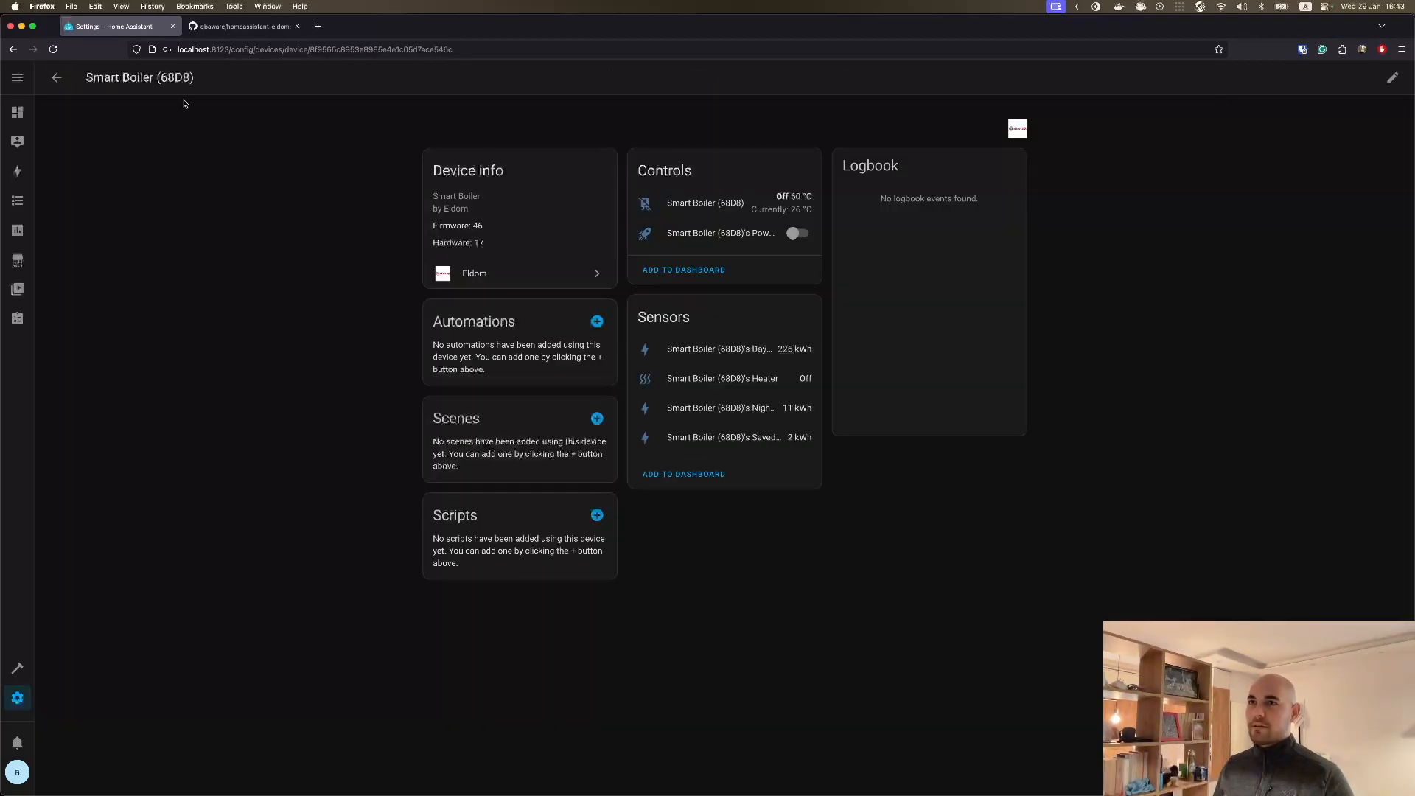
{"action": "left_click", "coordinate": [55, 78]}
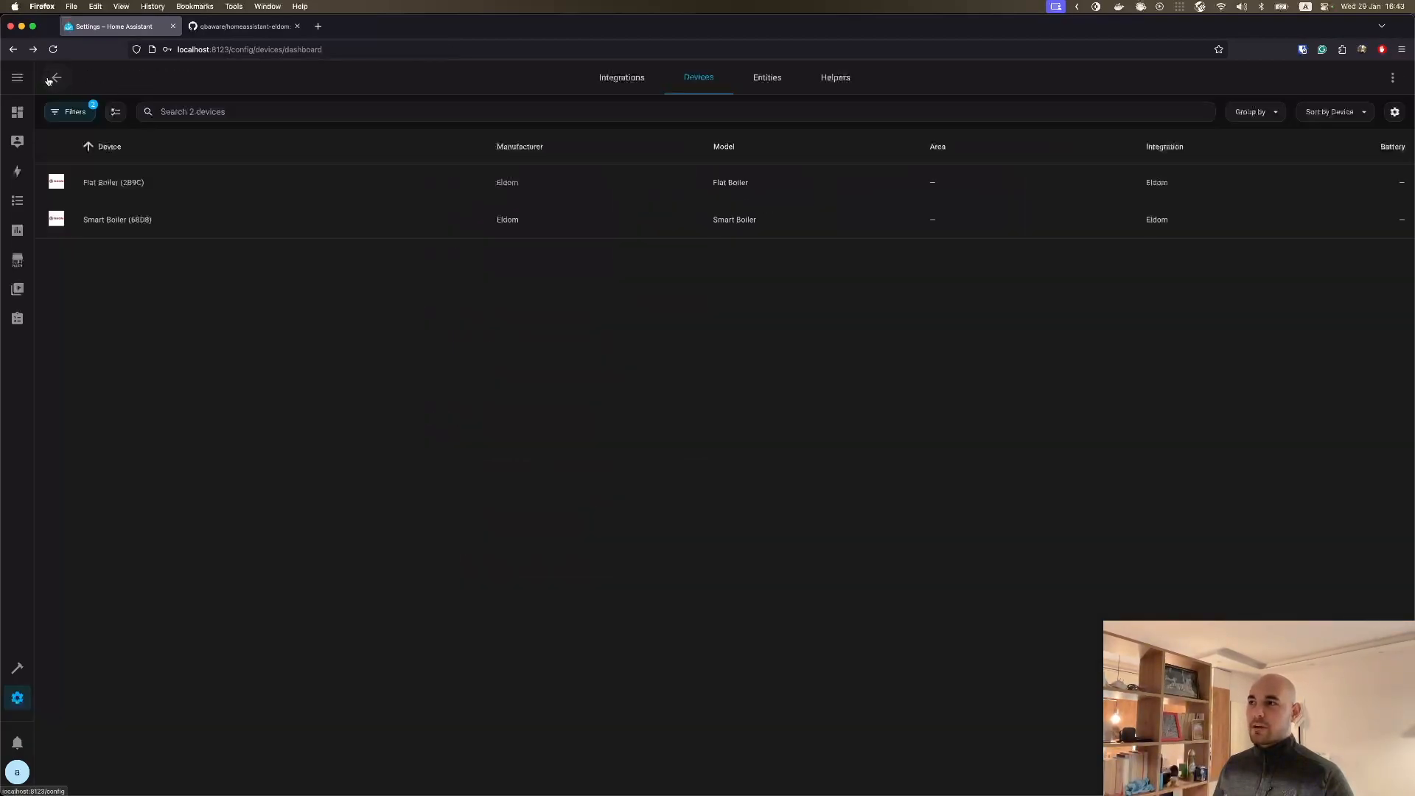
{"action": "left_click", "coordinate": [361, 190]}
{"action": "left_click", "coordinate": [56, 77]}
{"action": "left_click", "coordinate": [59, 78]}
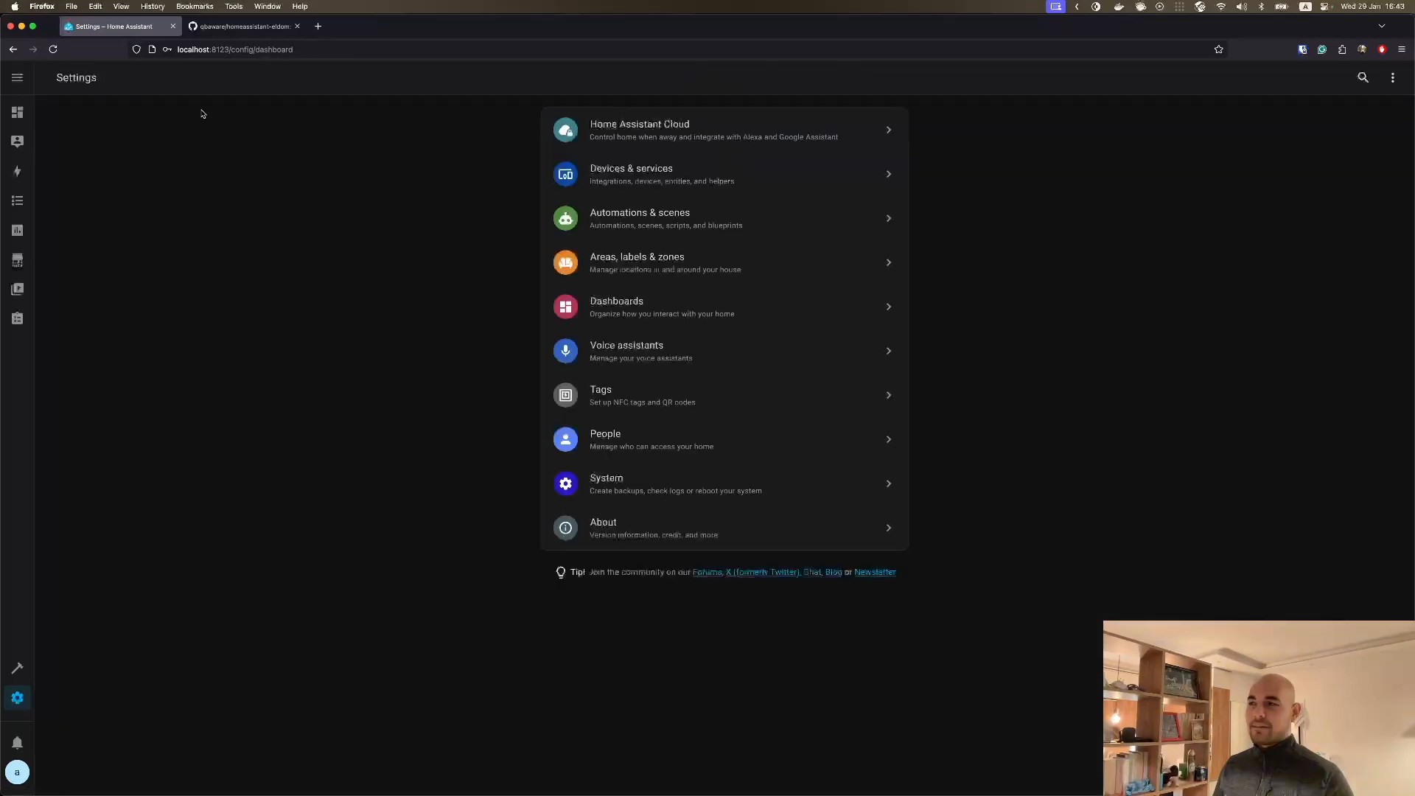
{"action": "key", "text": "super+Tab"}
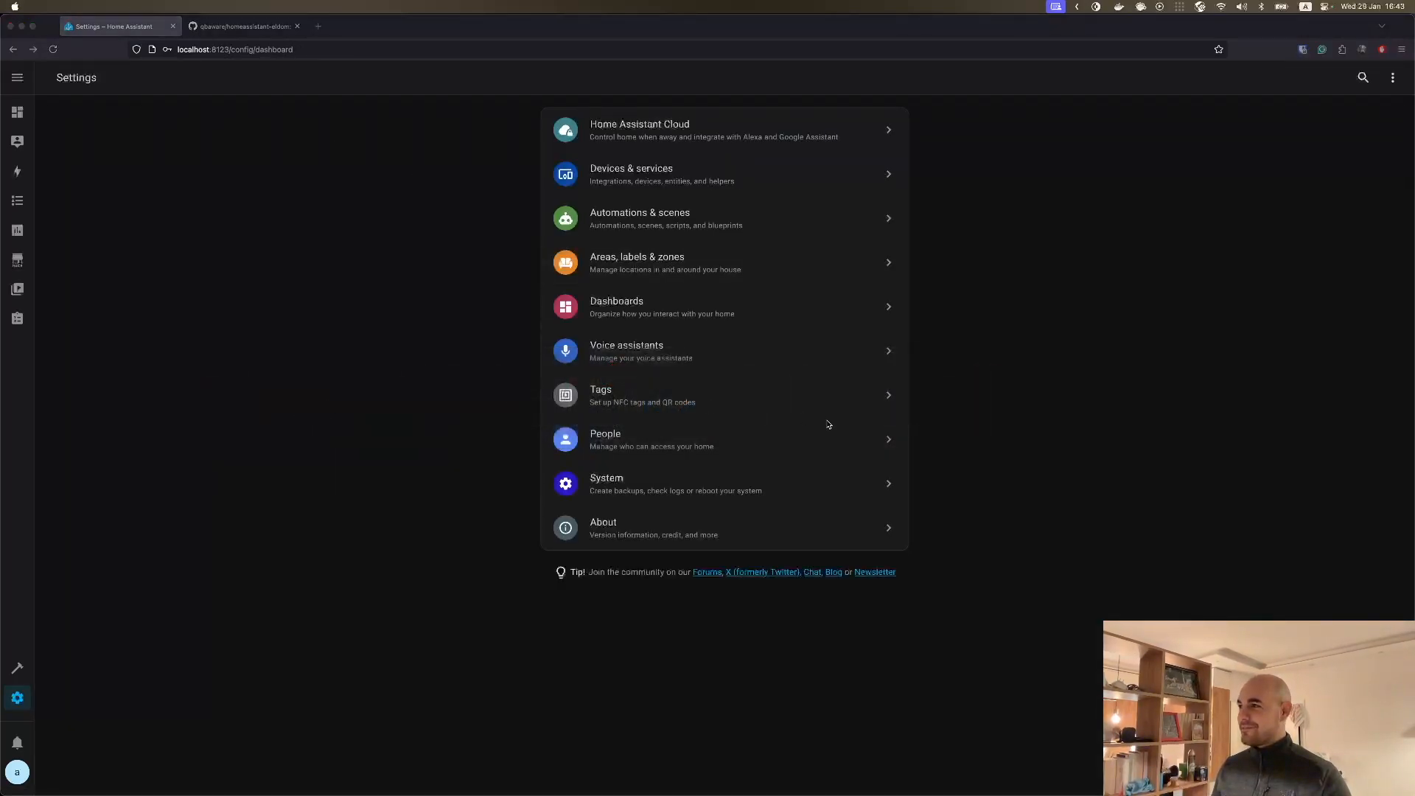